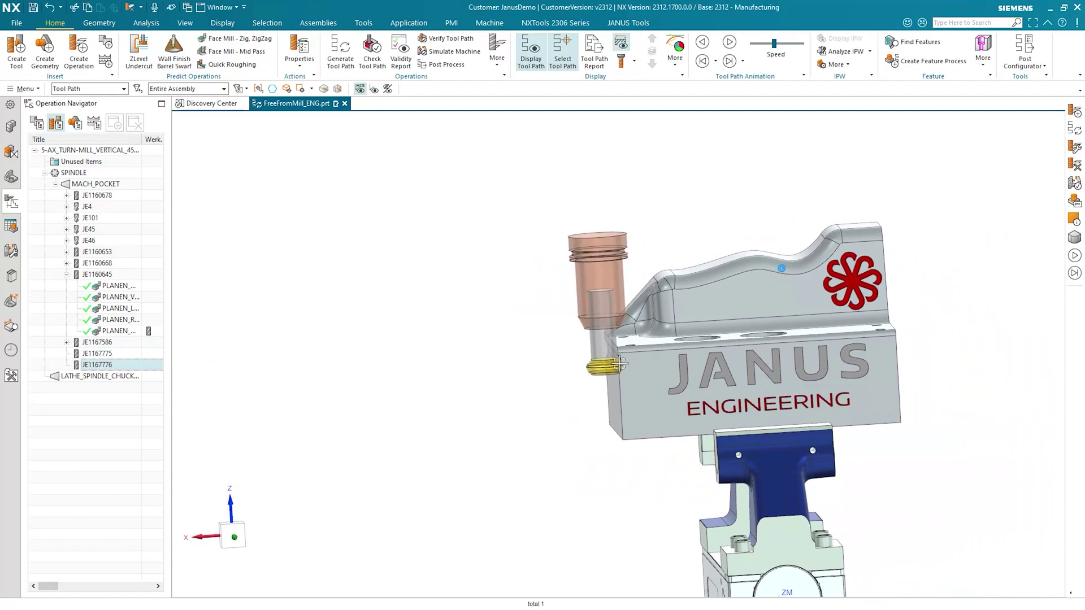
Step: Inspect the form cutter JE1167776 beside the undercut groove on the block's end face, and clear the tool display
scroll(601, 357, "up", 5)
middle_click_drag(601, 357, 569, 351)
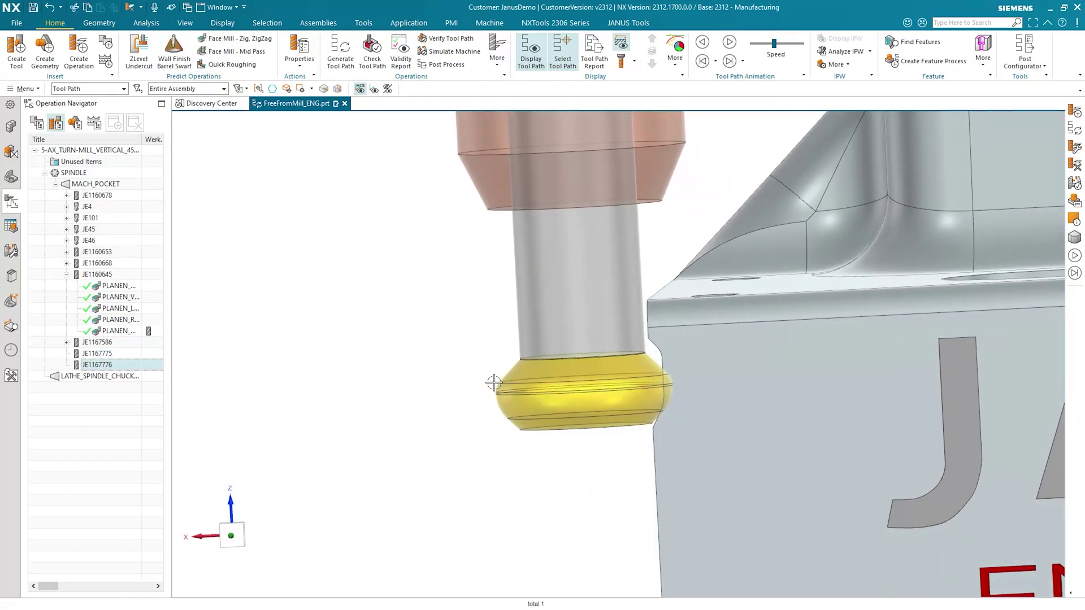
scroll(569, 361, "down", 7)
middle_click_drag(653, 235, 913, 262)
scroll(432, 310, "up", 5)
key("Escape")
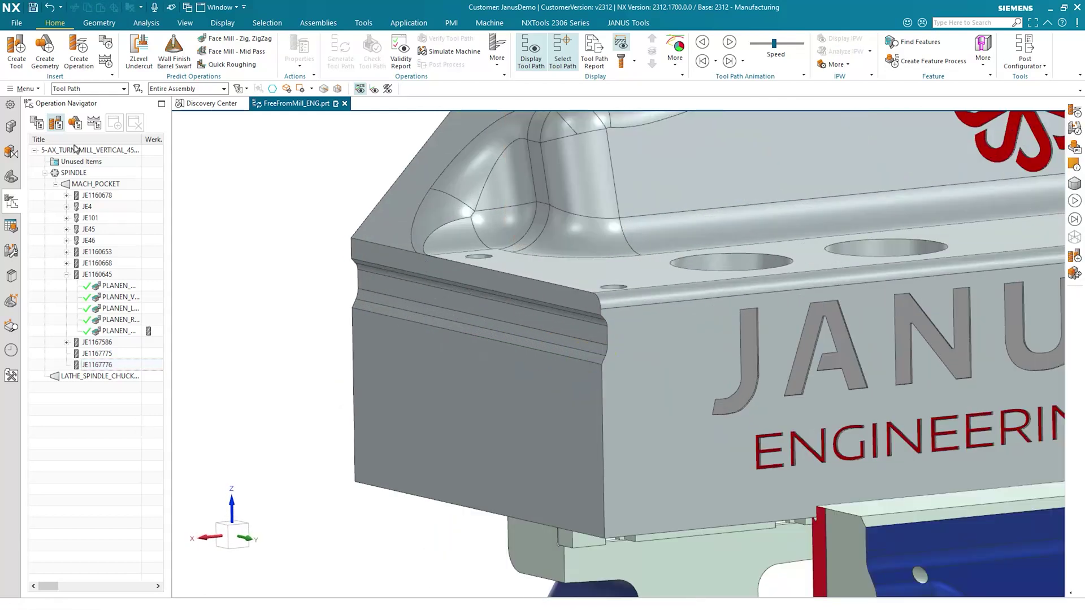
Step: Start a new operation inside the ZLEVEL program group and set its type to mill_contour
left_click(37, 126)
right_click(111, 356)
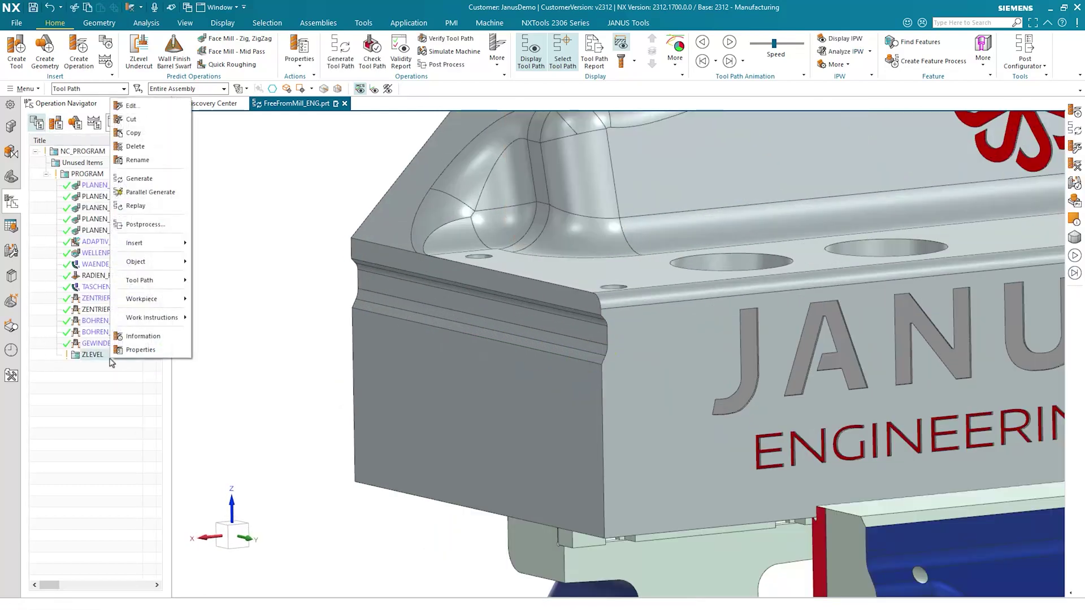
mouse_move(178, 246)
left_click(212, 246)
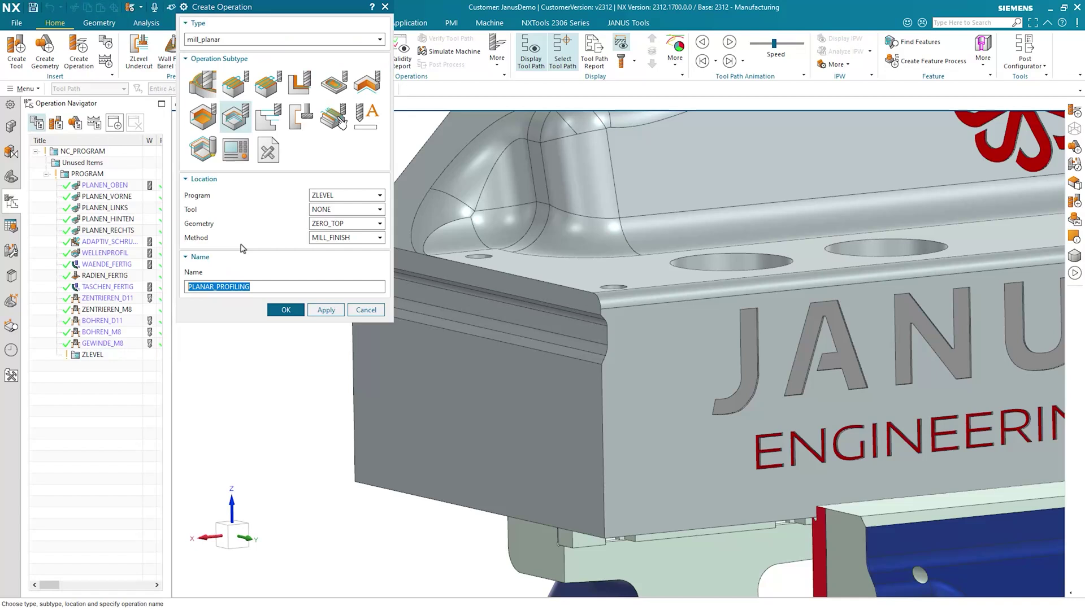
mouse_move(243, 121)
left_click(237, 40)
left_click(242, 71)
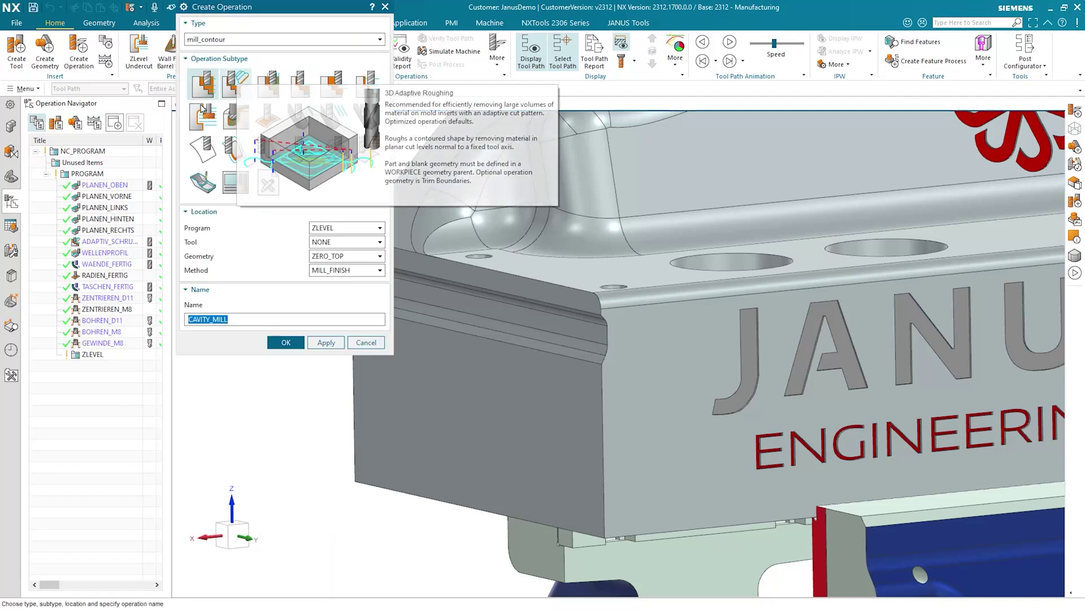
Step: Create a ZLevel Undercut operation named ZLEVEL_UNDERCUT with the form cutter JE1167776 as its tool
left_click(203, 116)
double_click(259, 319)
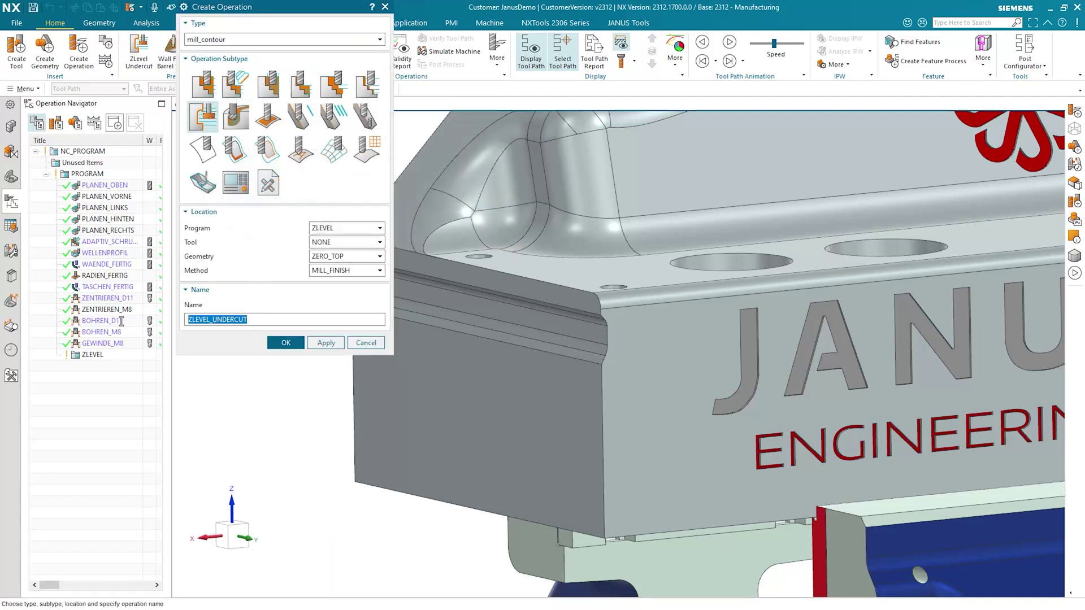
left_click(321, 243)
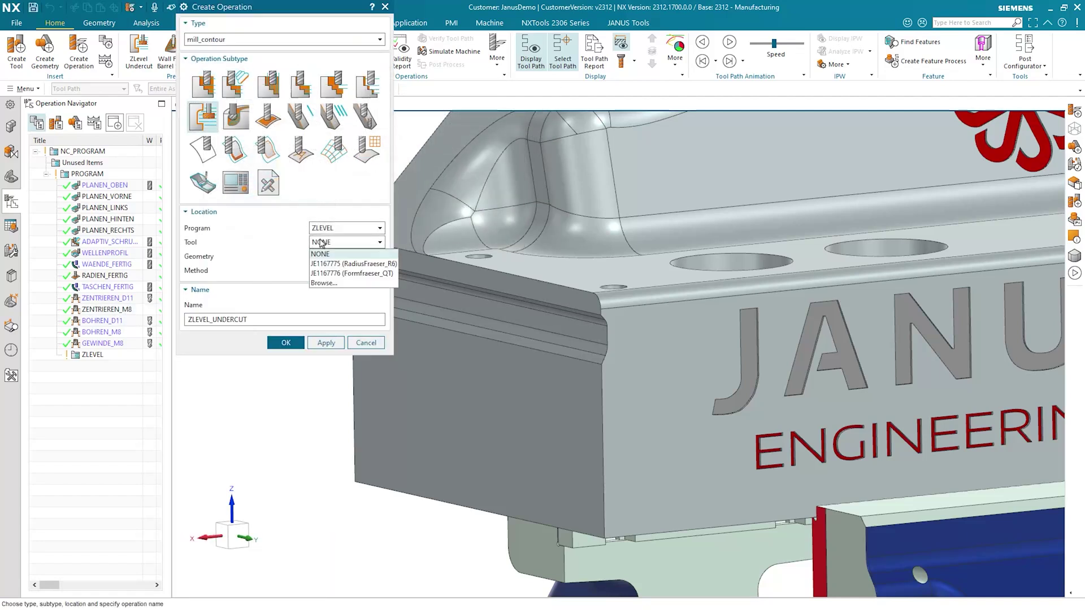
left_click(320, 273)
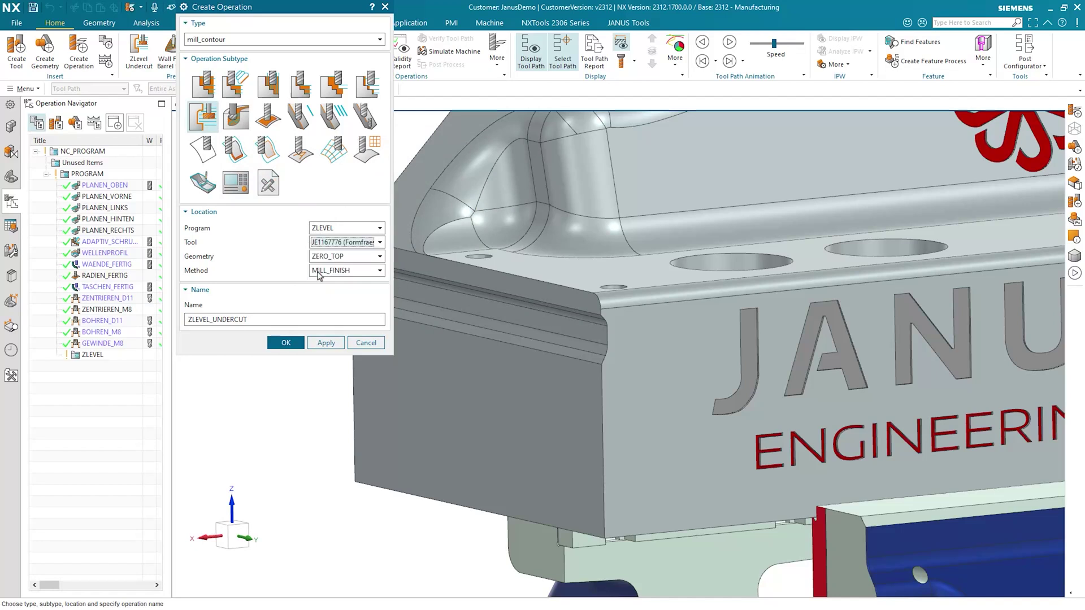
left_click(283, 343)
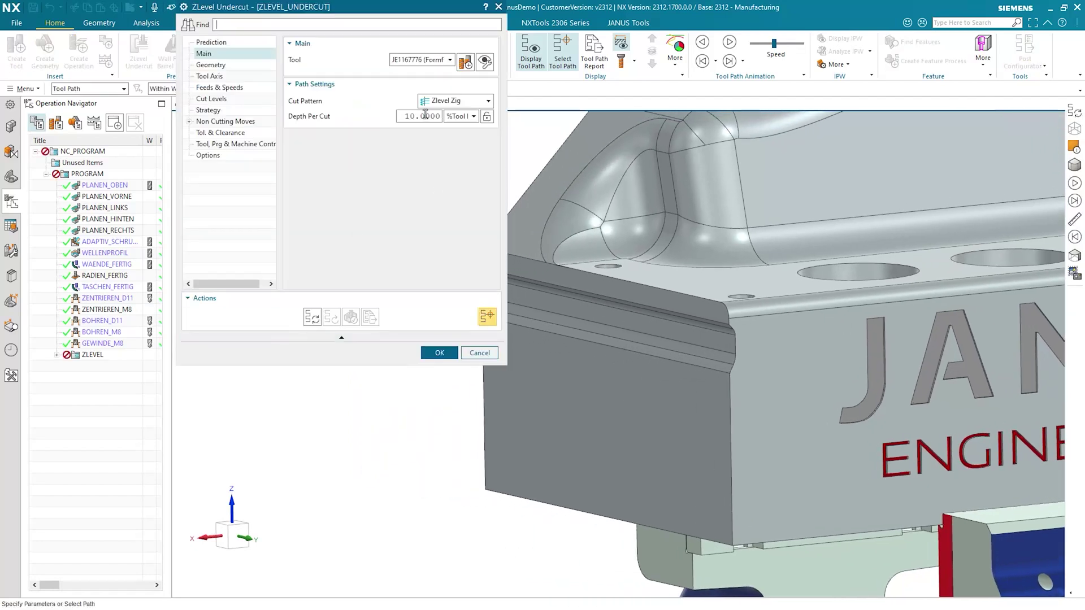
Step: Set the cut pattern to Zlevel Zig Zag and the depth per cut to 0.5 mm
left_click(441, 108)
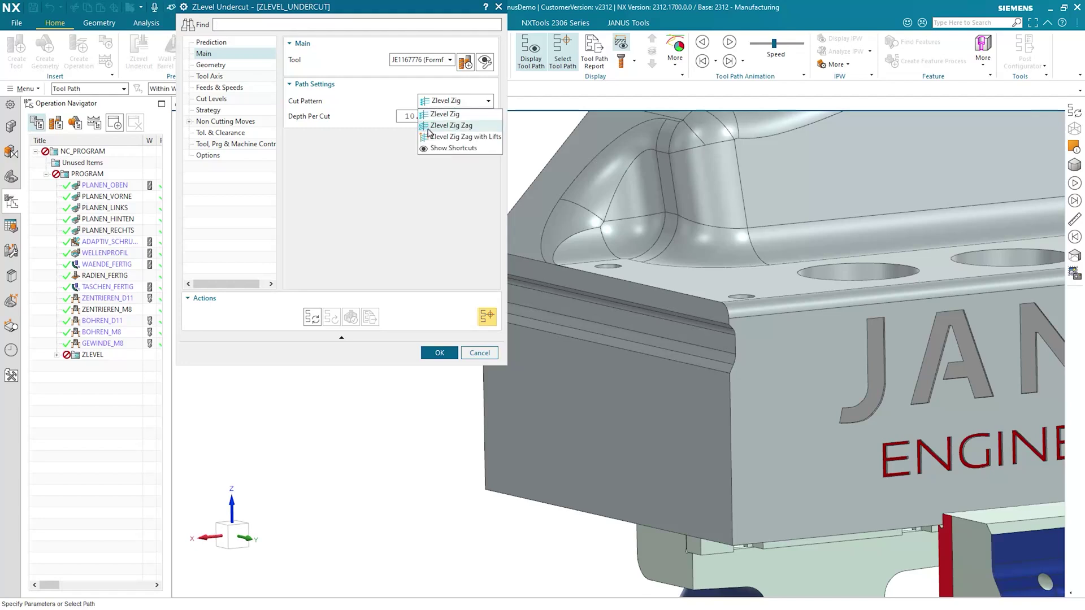
left_click(431, 128)
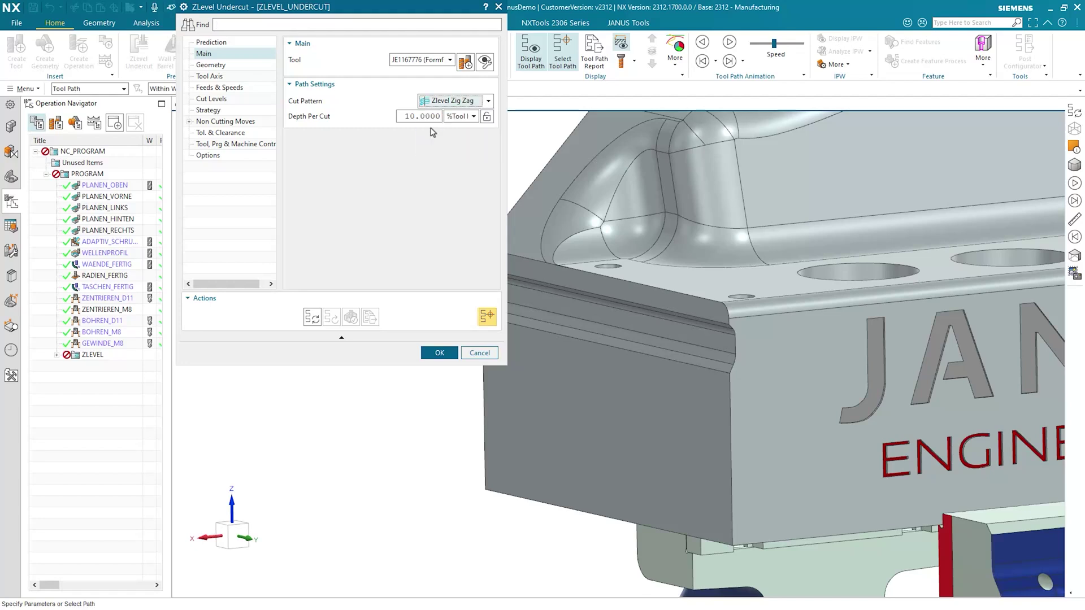
double_click(410, 115)
type(".5")
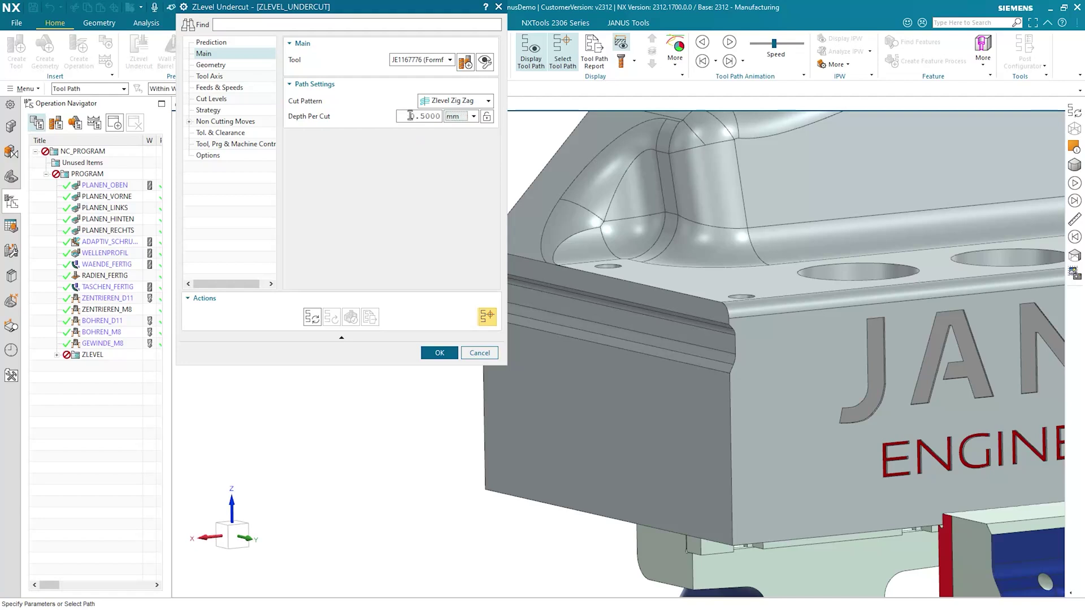
Step: Define the operation's cut area as the five tangent faces of the undercut groove on the block's end face
left_click(237, 65)
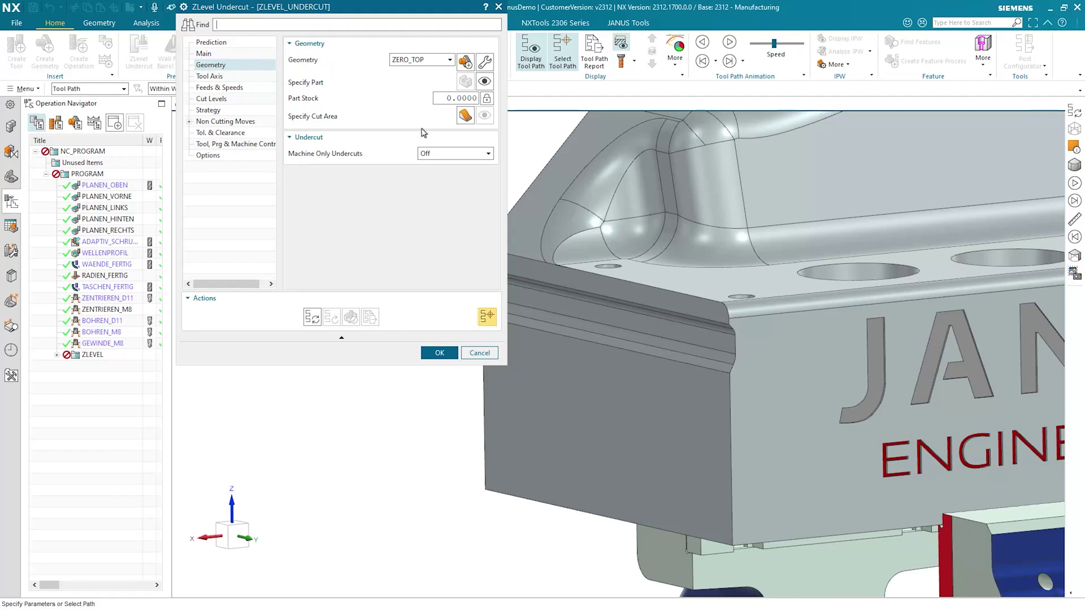
left_click(465, 115)
scroll(513, 303, "down", 5)
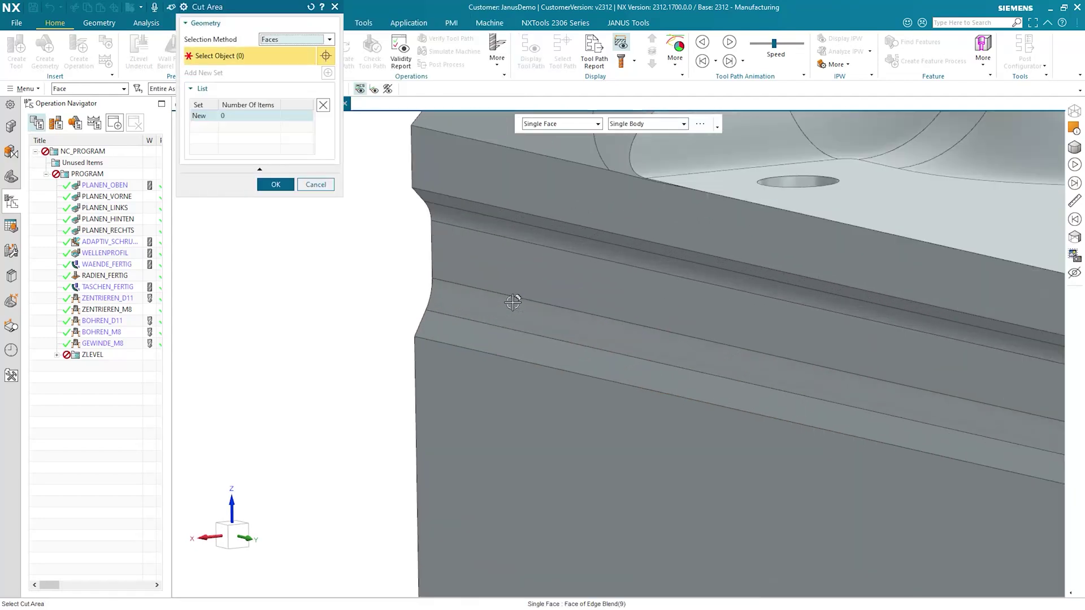
left_click(469, 206)
left_click(475, 219)
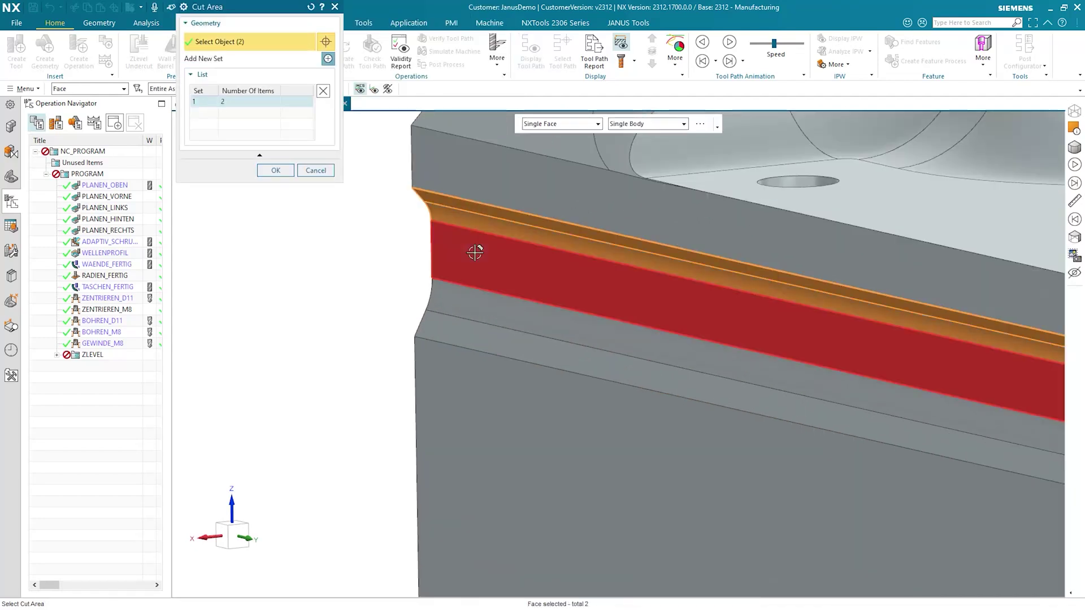
left_click(535, 127)
left_click(562, 148)
left_click(485, 266)
scroll(487, 267, "down", 2)
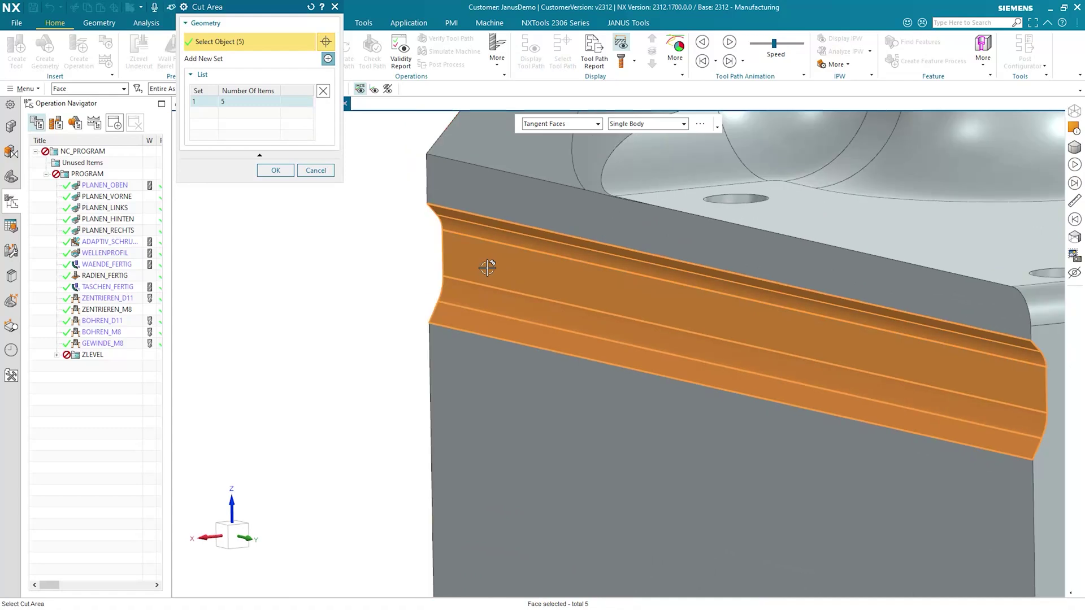
scroll(487, 267, "up", 2)
left_click(258, 170)
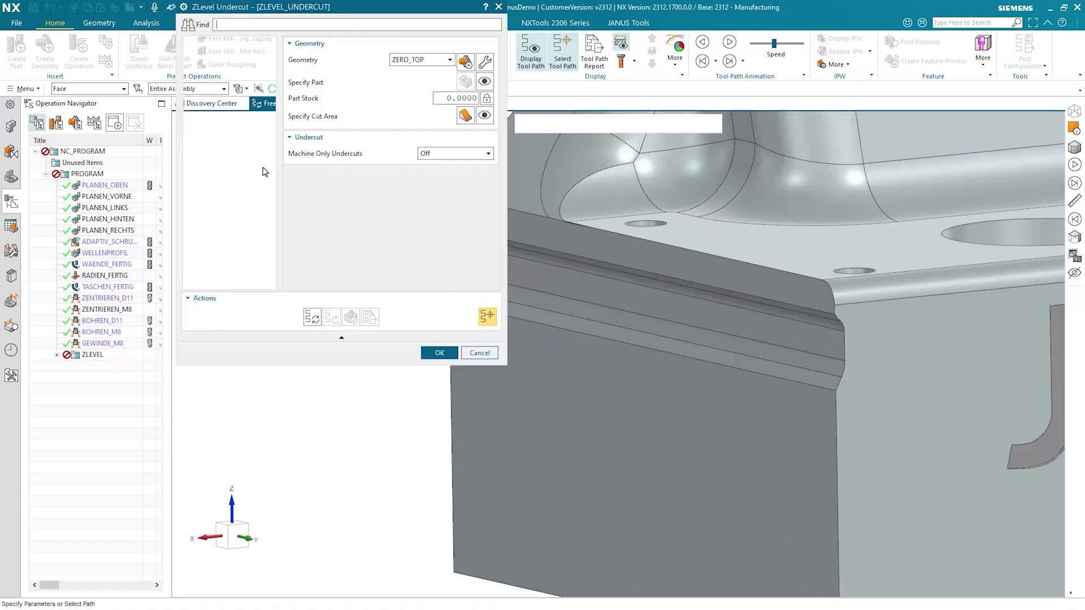
Step: Specify the tool axis as a vector normal to the block's flat top face and generate the tool path
left_click(233, 76)
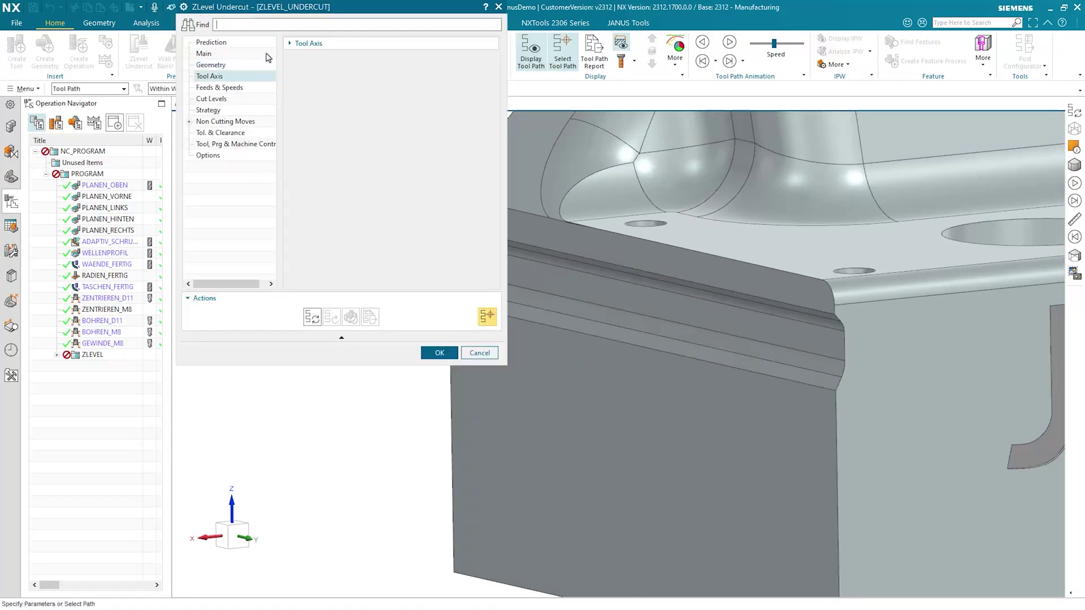
left_click(431, 60)
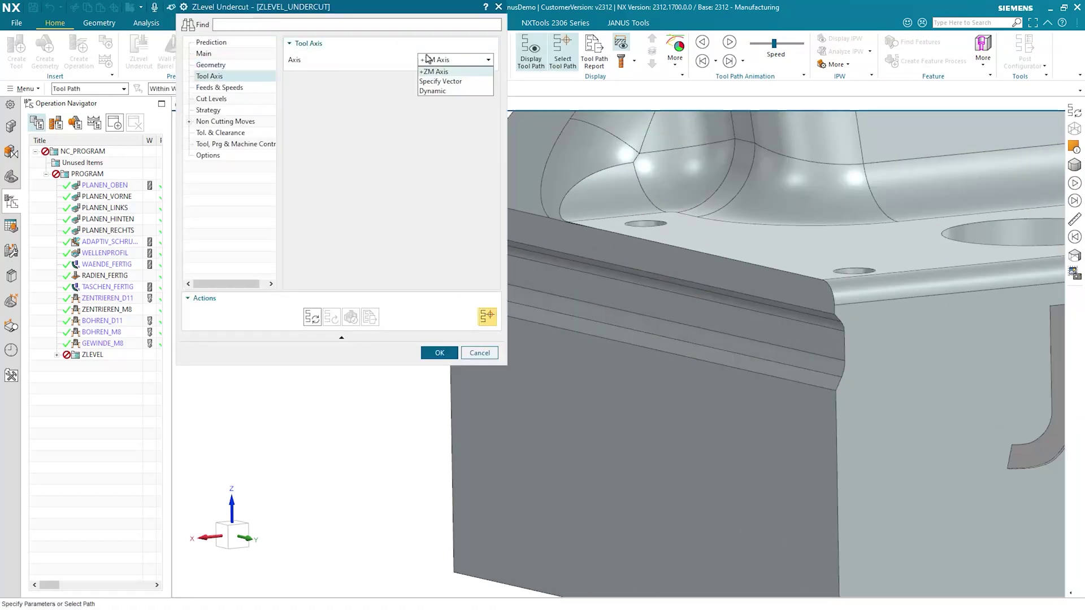
left_click(440, 81)
left_click(490, 77)
left_click(479, 98)
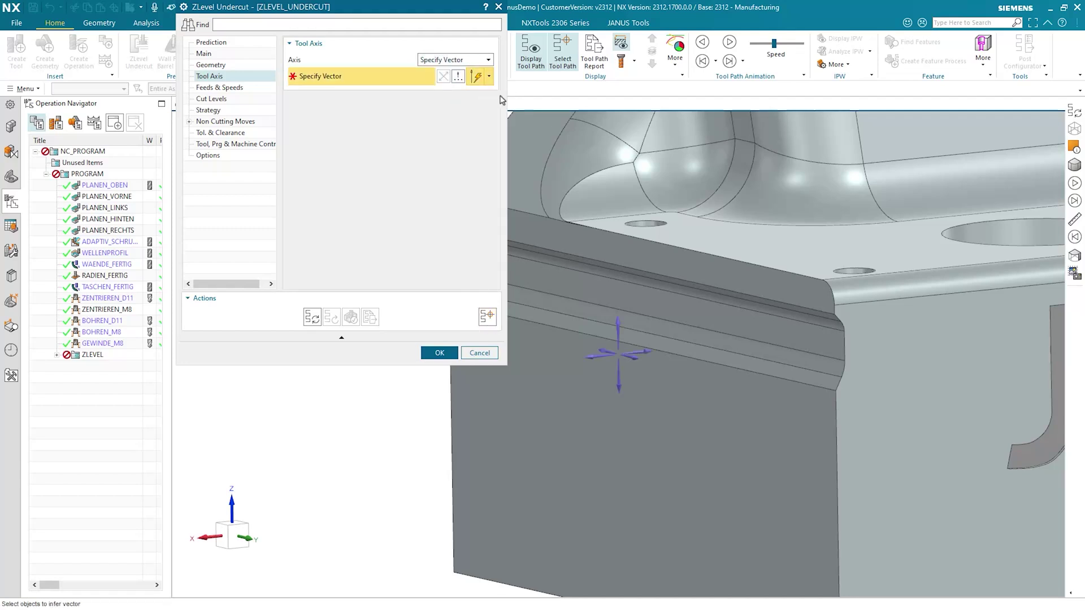
left_click(741, 237)
scroll(624, 272, "down", 3)
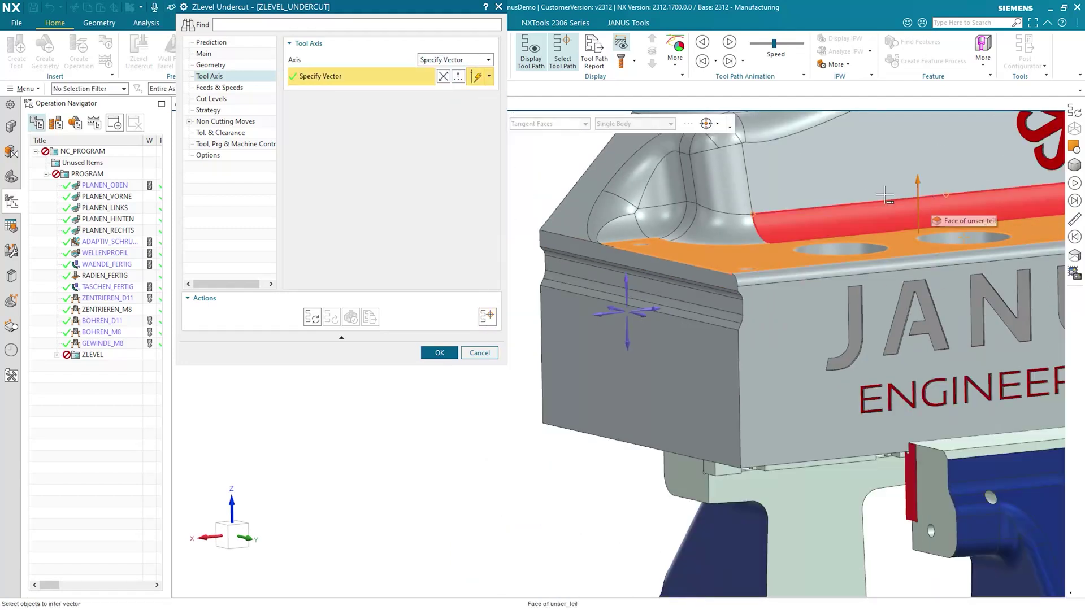
scroll(884, 195, "up", 2)
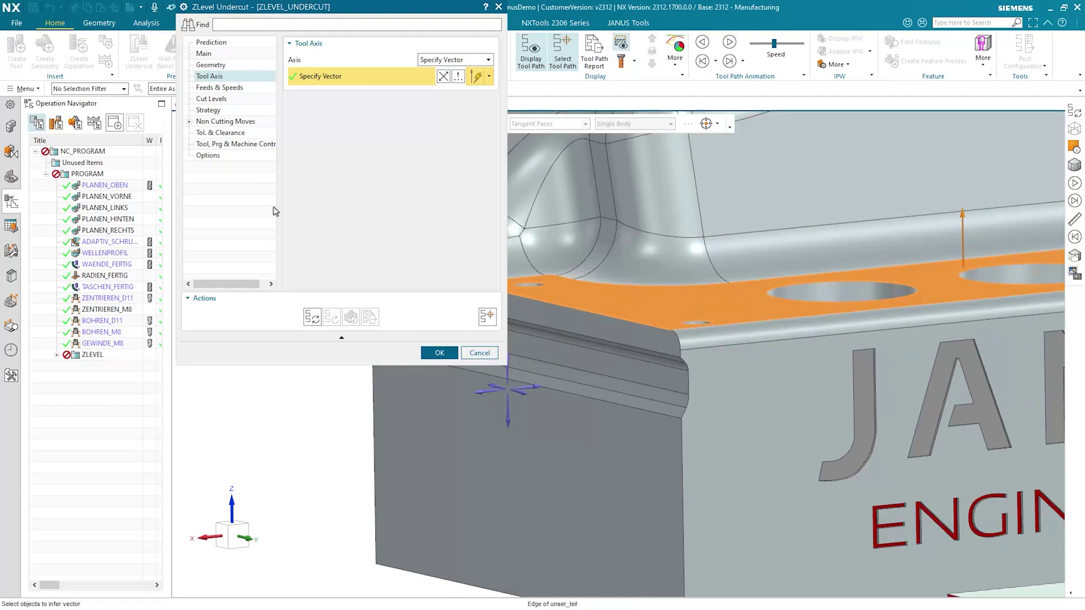
left_click(312, 318)
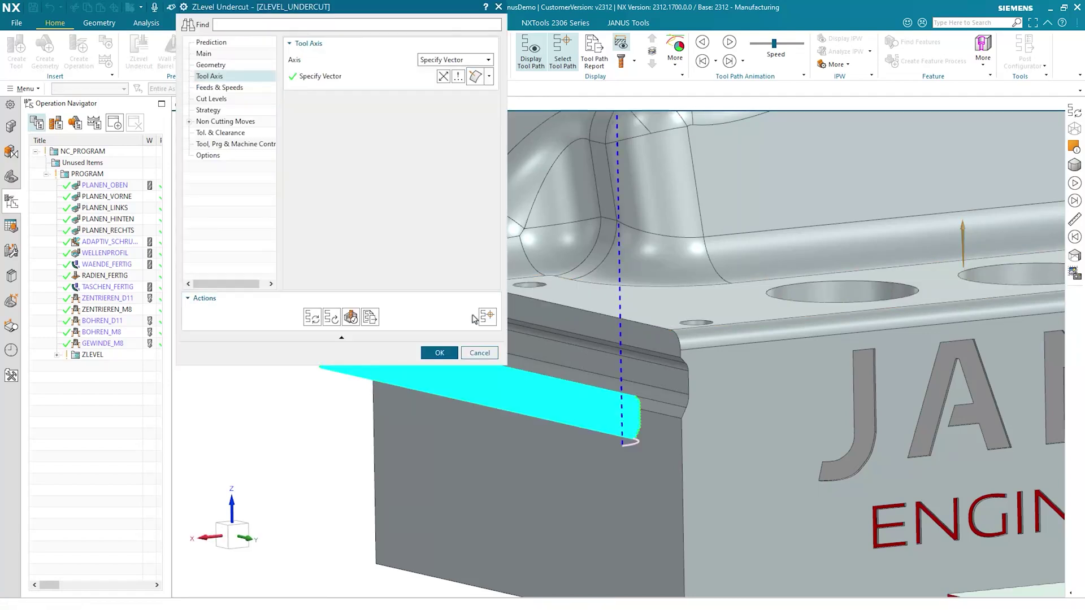
Step: Check the cutter's position against the groove at several points along the tool path and accept the operation
scroll(561, 358, "up", 5)
scroll(561, 359, "up", 1)
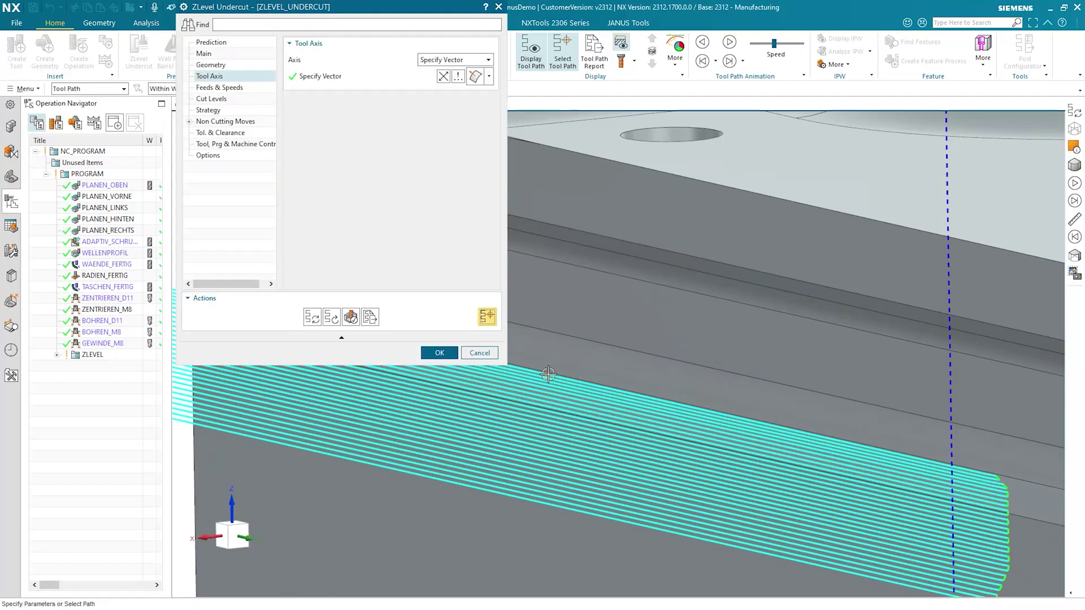
left_click(548, 373)
scroll(548, 373, "down", 2)
middle_click_drag(655, 345, 591, 357)
scroll(591, 357, "up", 3)
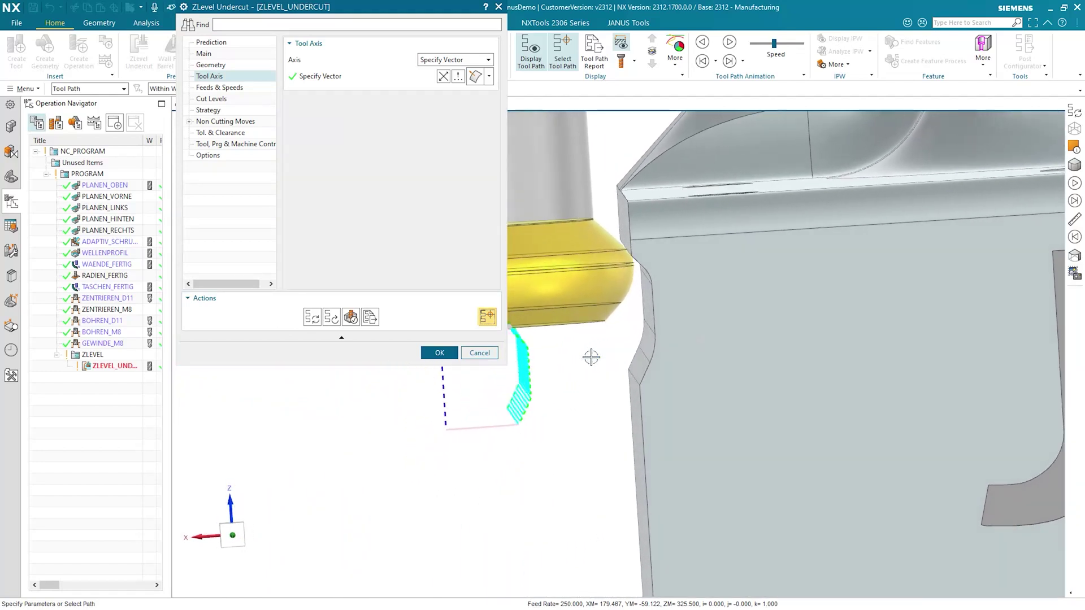
left_click(564, 358)
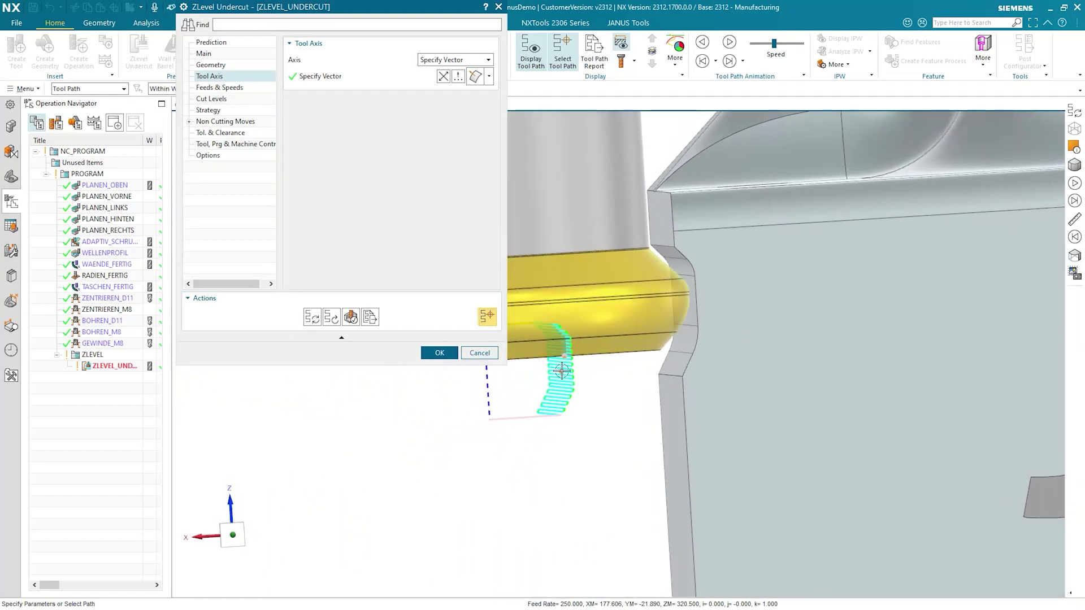
left_click(560, 373)
left_click(552, 393)
left_click(552, 406)
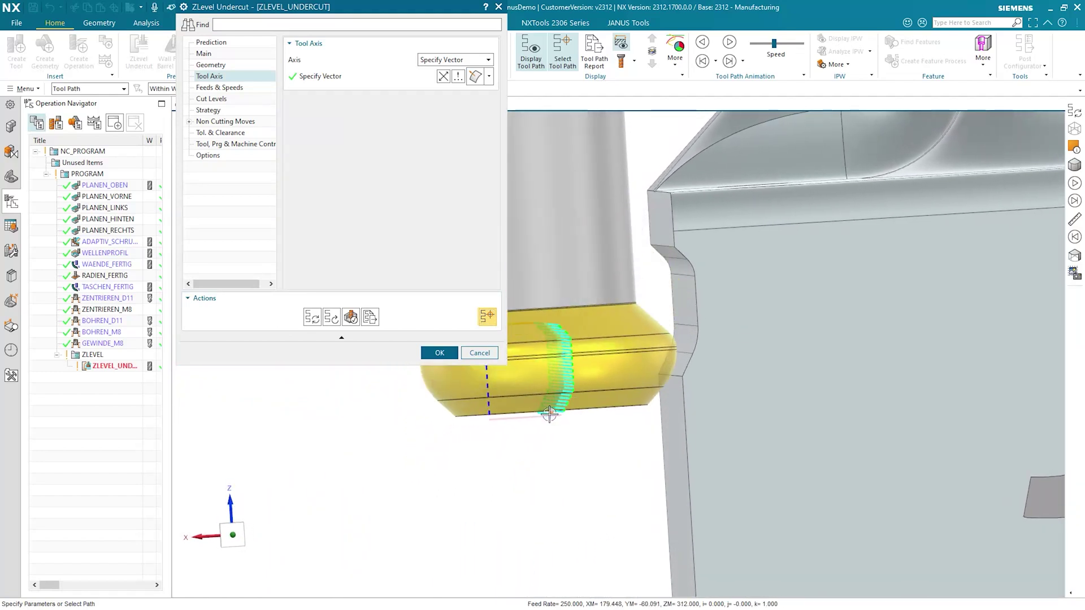
scroll(525, 361, "down", 5)
left_click(450, 356)
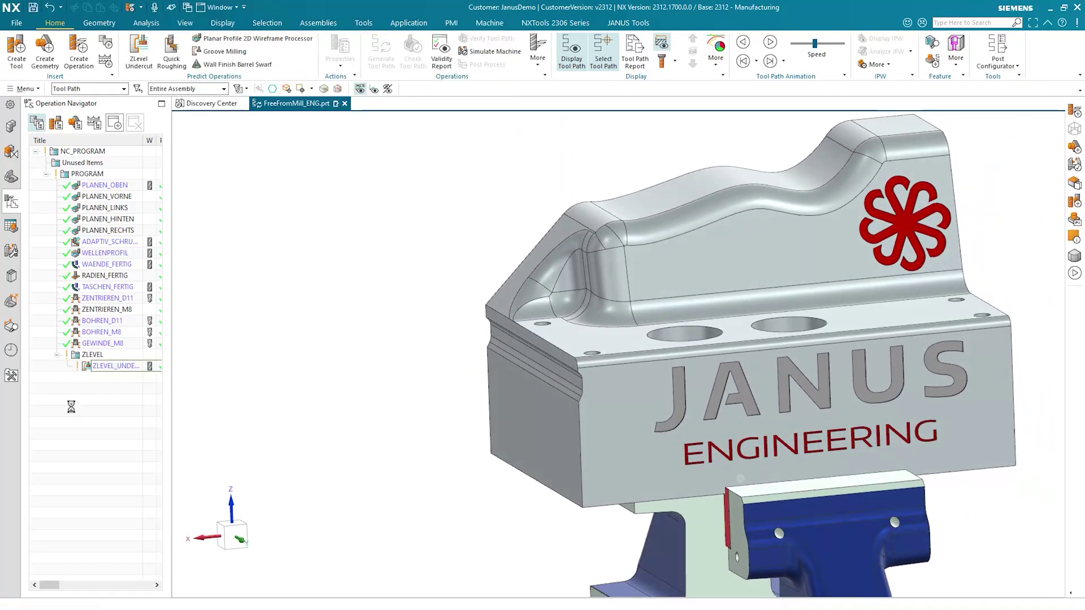
Step: Widen the operation list and fit its title column to show the full operation names
left_click_drag(170, 387, 233, 387)
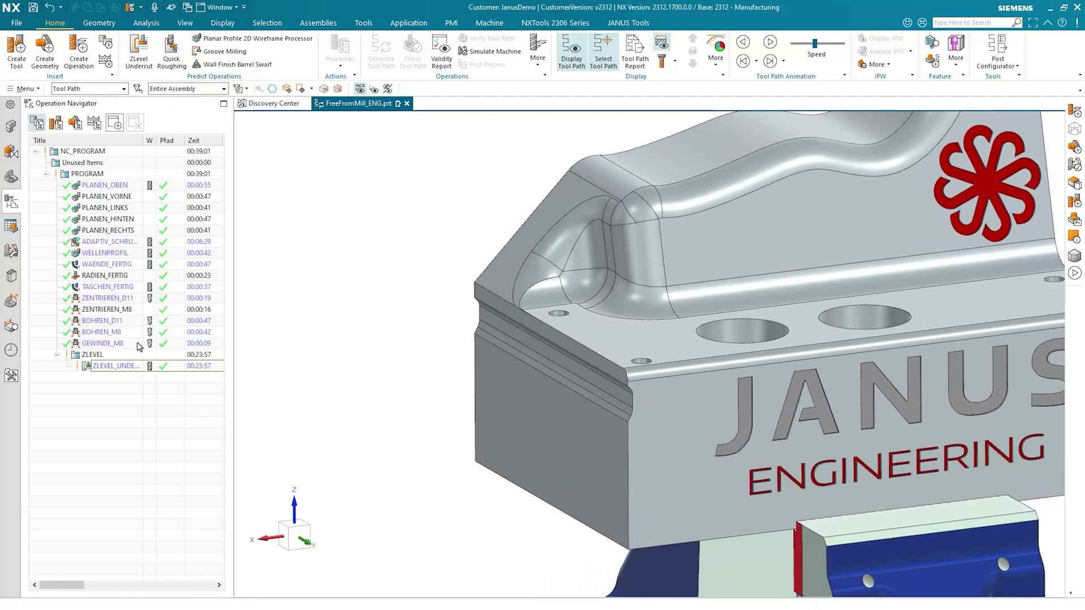
double_click(142, 140)
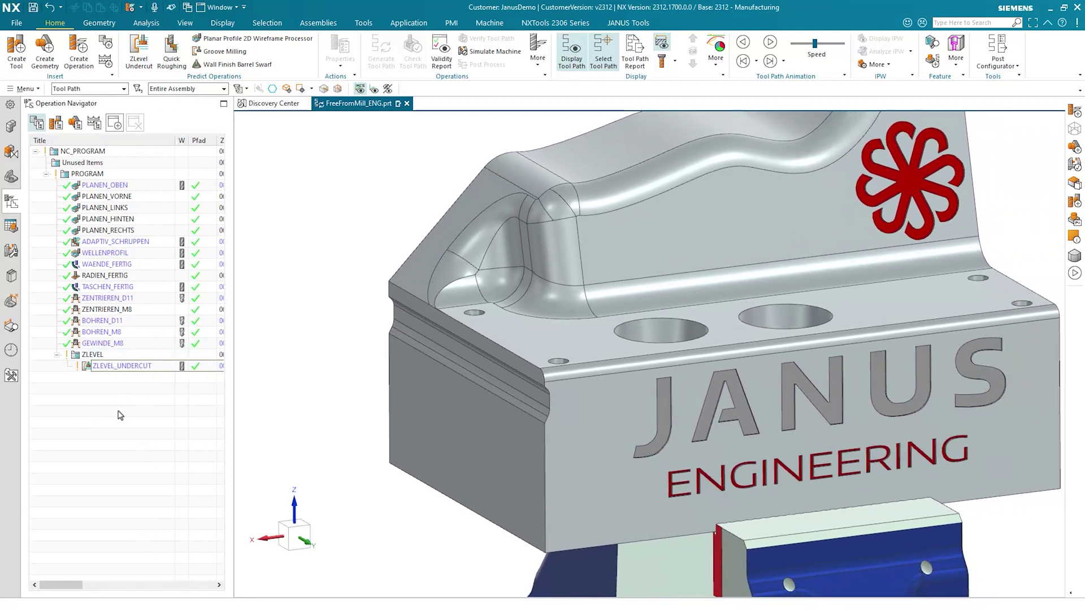
scroll(606, 363, "up", 4)
scroll(607, 363, "up", 2)
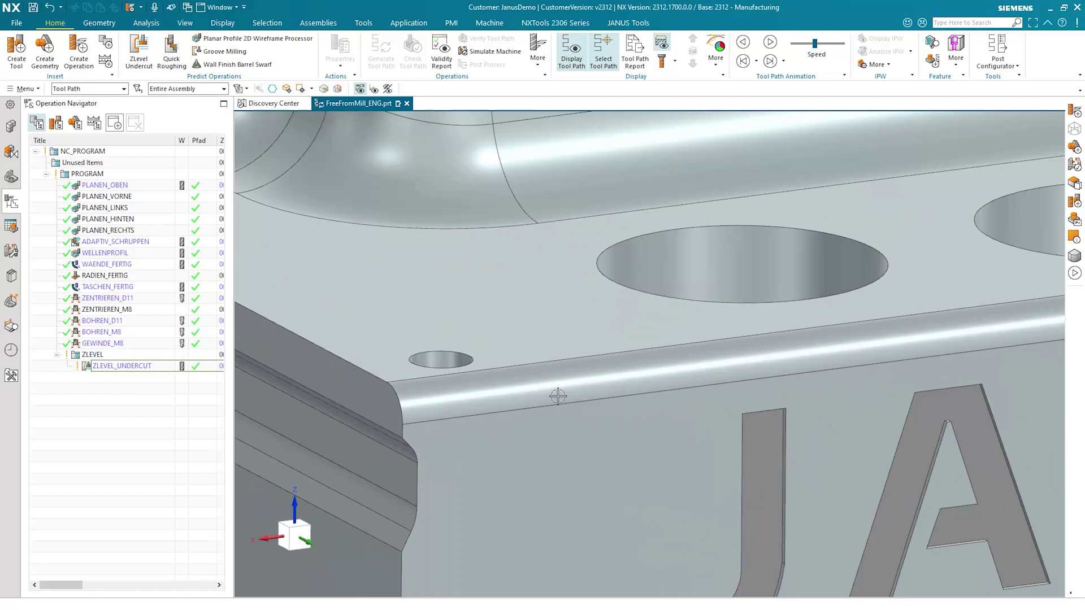
scroll(544, 363, "down", 5)
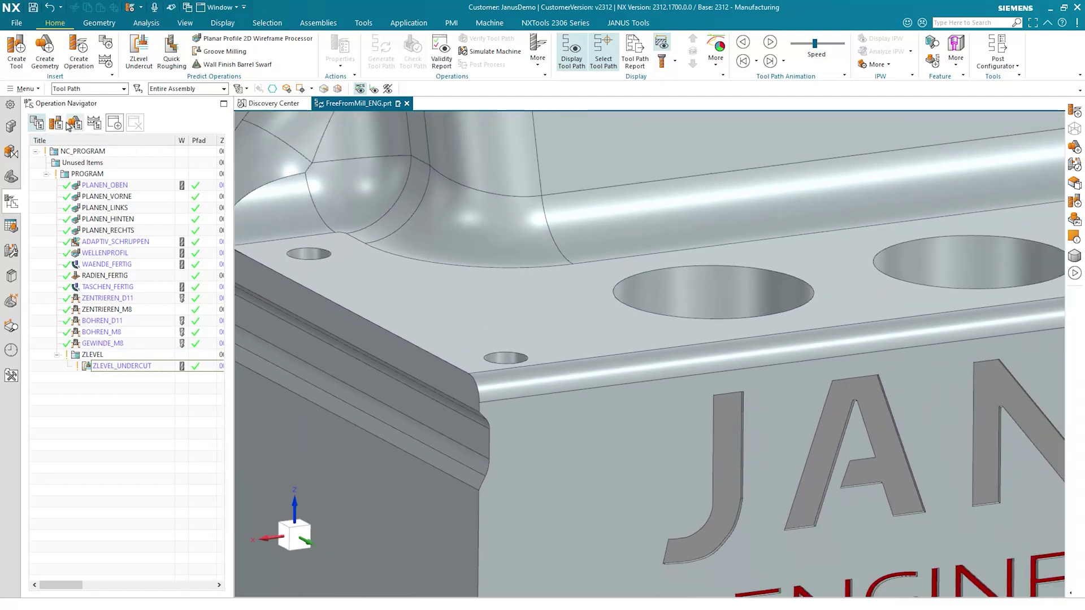
Step: Display the radius cutter JE1167775 from the machine tool view and inspect it beside the block
left_click(56, 123)
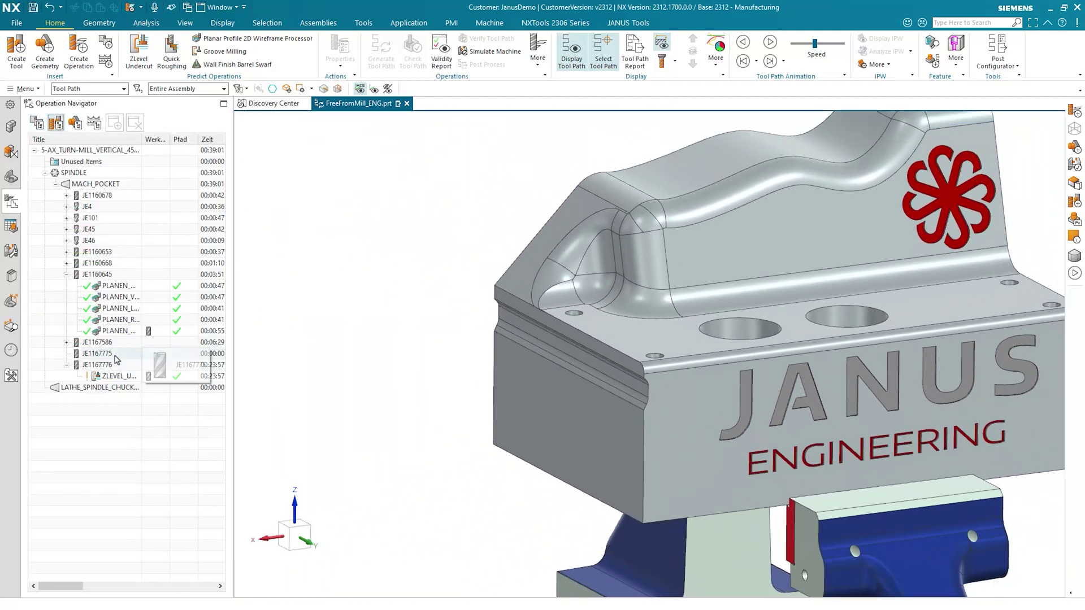
left_click(130, 354)
middle_click_drag(445, 376, 396, 359)
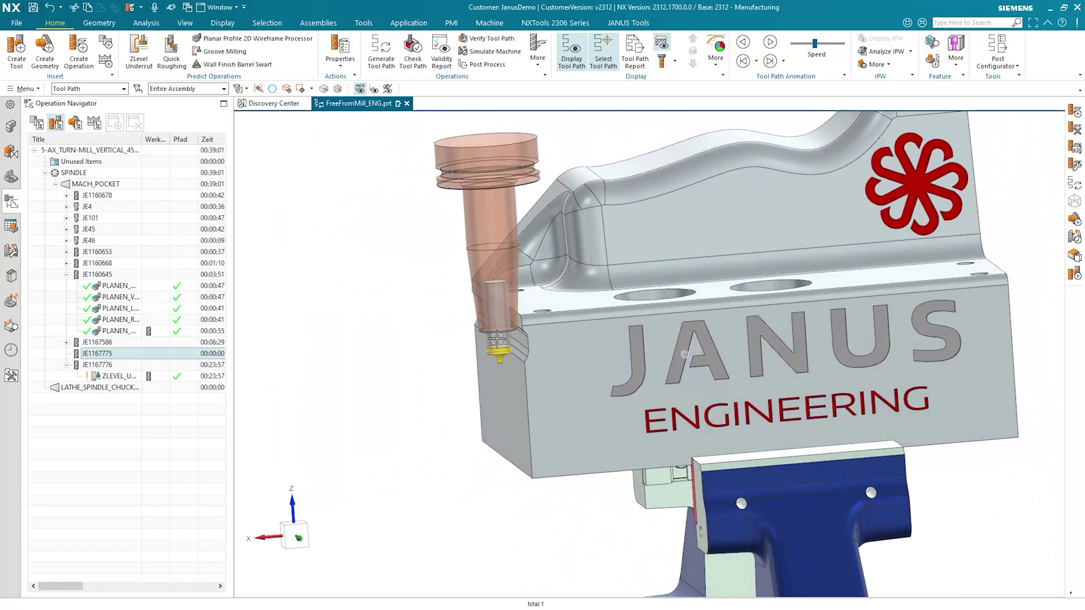
scroll(492, 335, "up", 7)
scroll(493, 335, "down", 1)
scroll(493, 335, "down", 6)
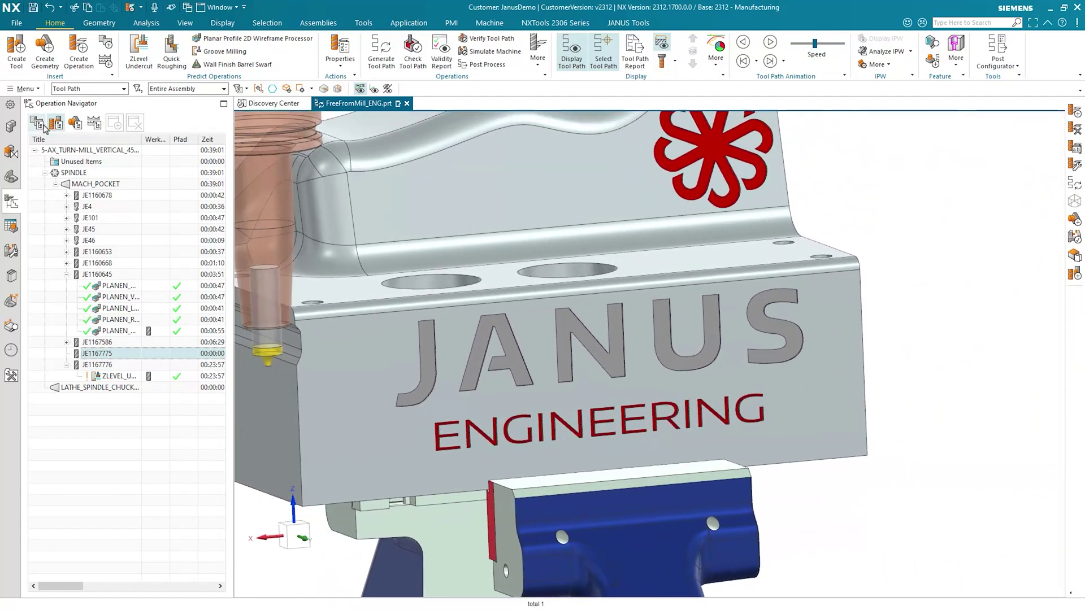
Step: Create a ZLevel Undercut operation in the ZLEVEL program group with radius cutter JE1167775, keeping geometry ZERO_TOP and method MILL_FINISH
left_click(38, 123)
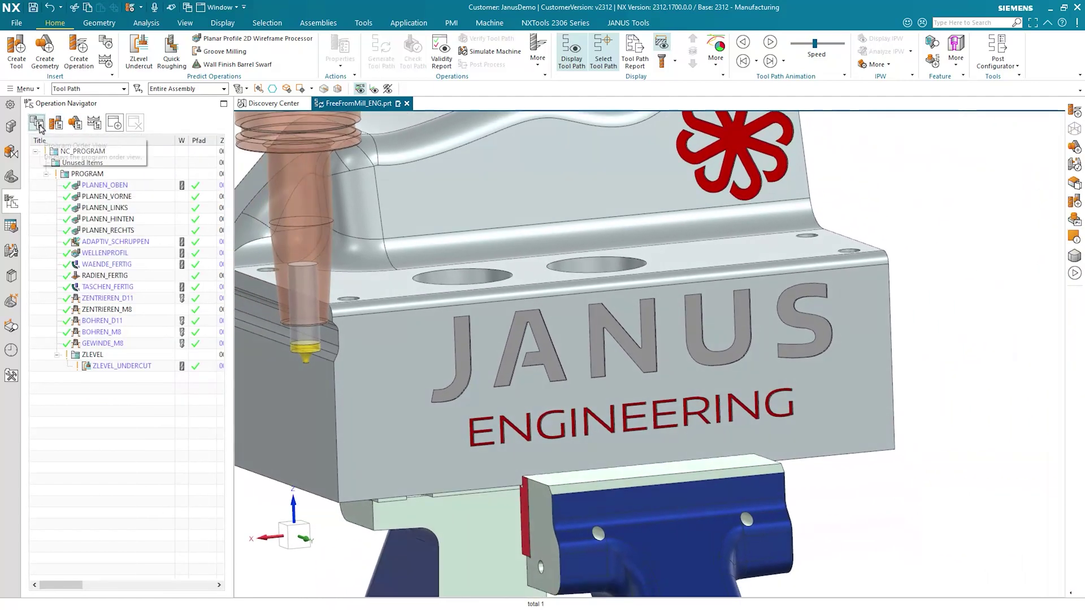
right_click(115, 355)
mouse_move(181, 240)
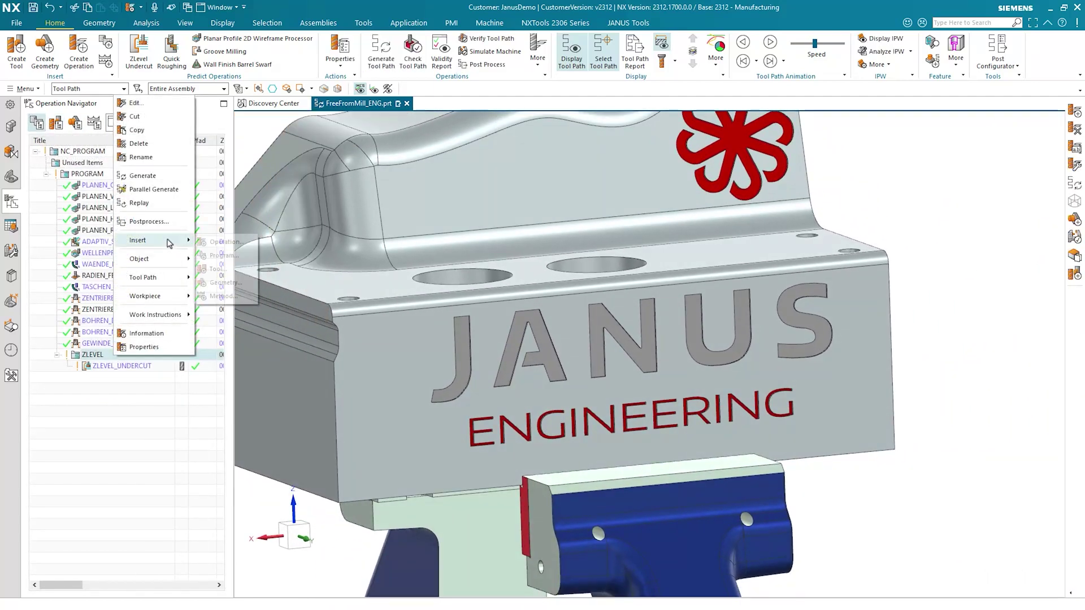
left_click(220, 247)
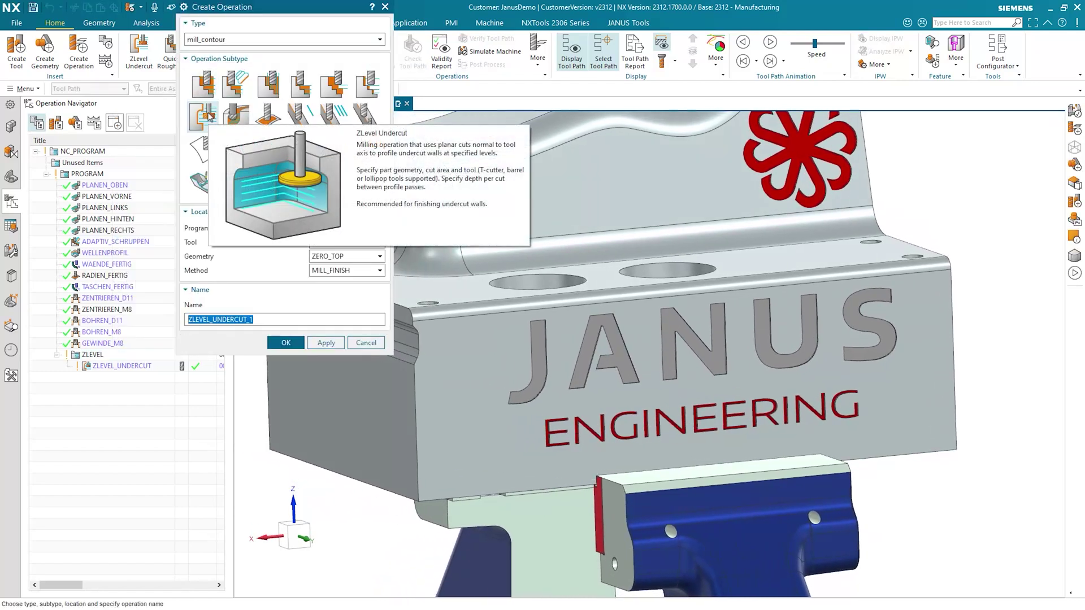
left_click(210, 116)
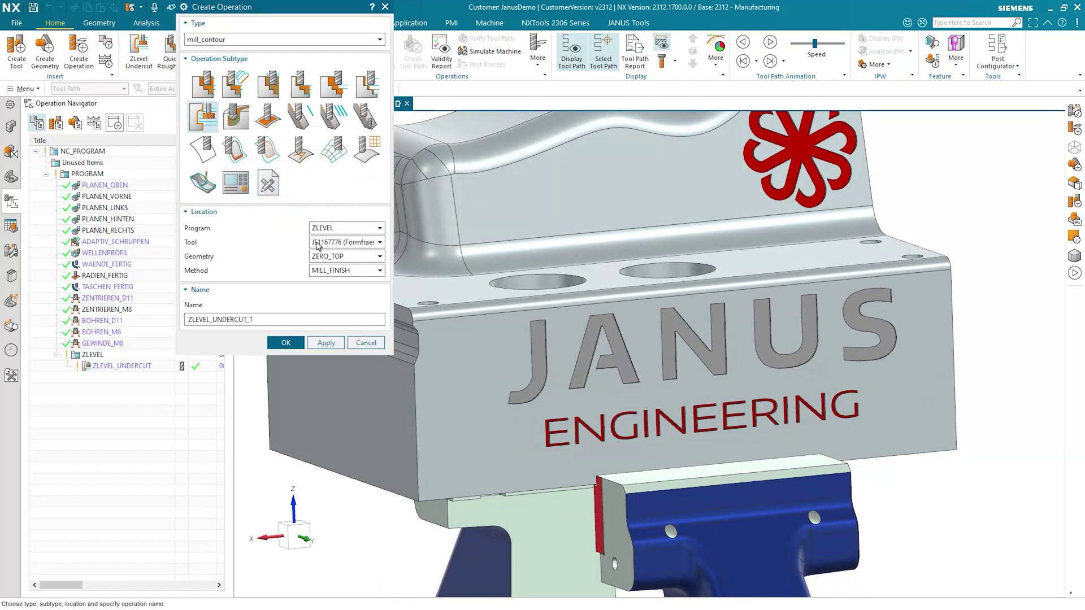
left_click(318, 243)
left_click(342, 265)
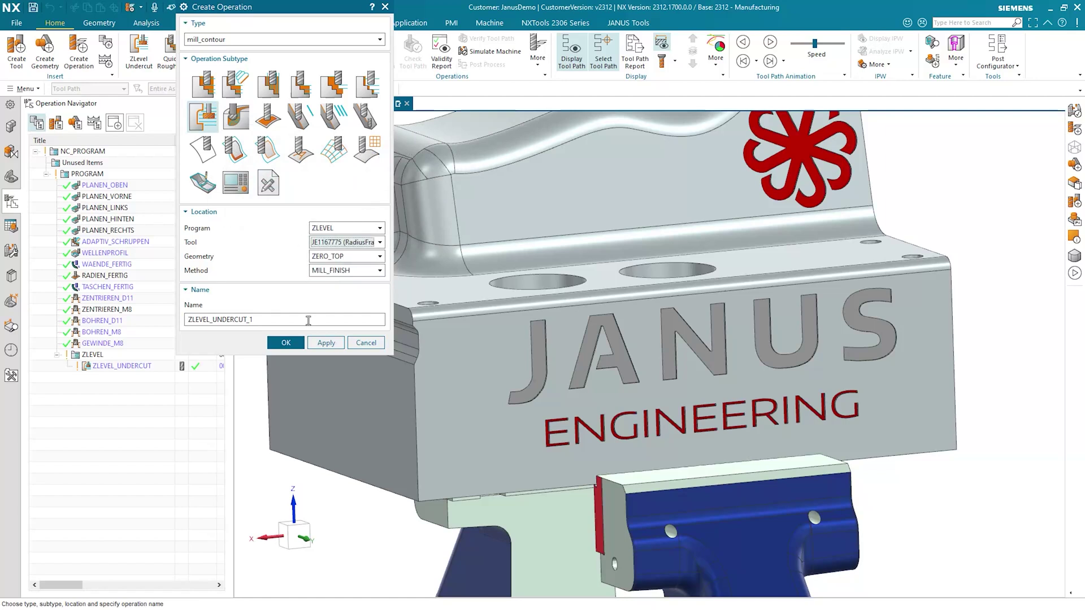
left_click(289, 342)
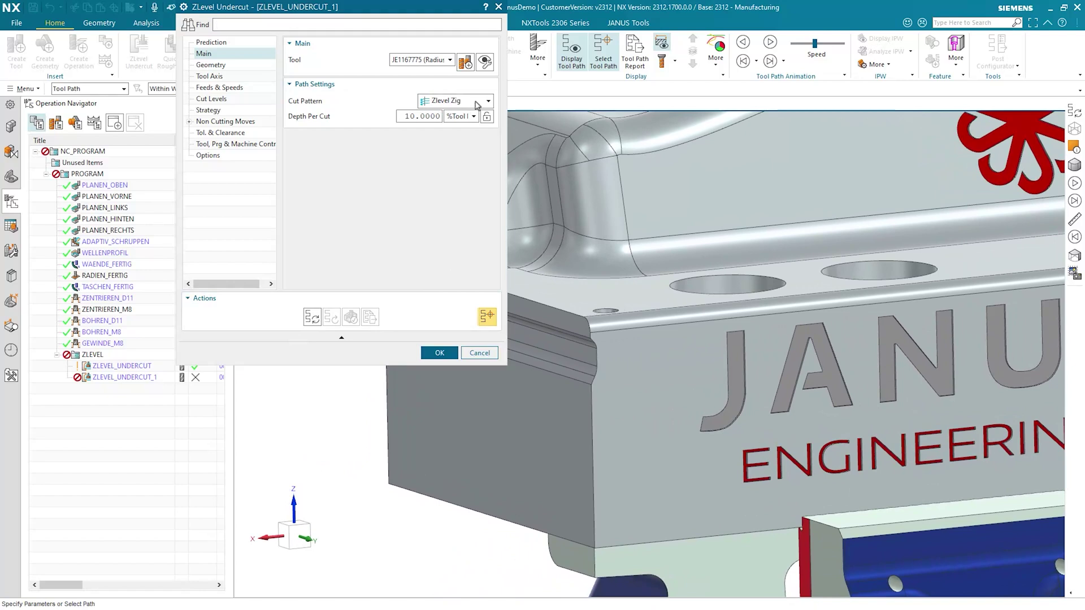
Step: Set the depth per cut to 6 mm and specify the rounded face along the block's upper front edge as cut area
double_click(409, 115)
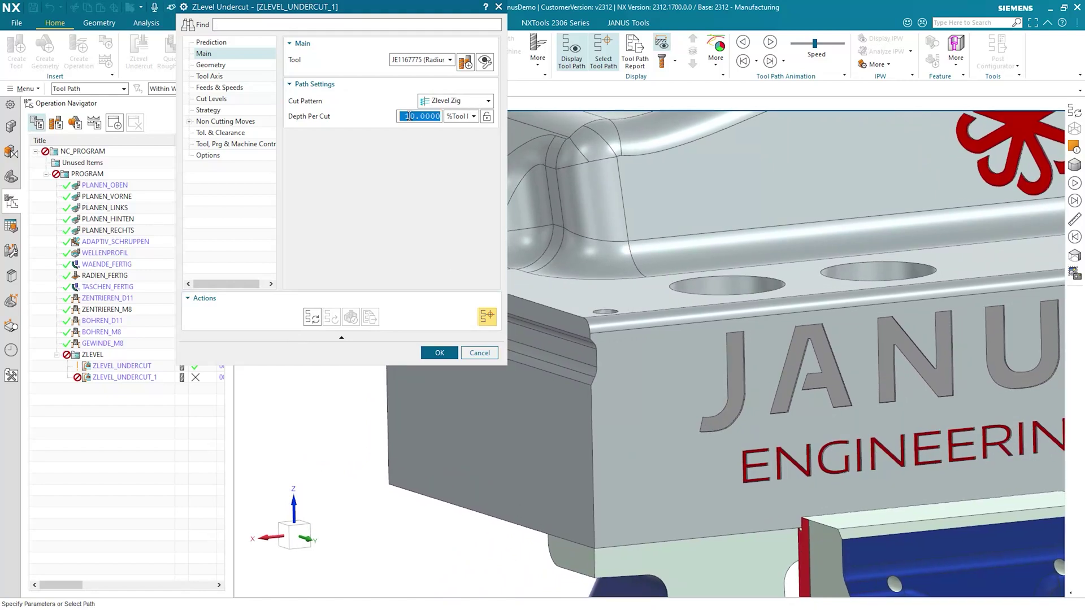
type("6")
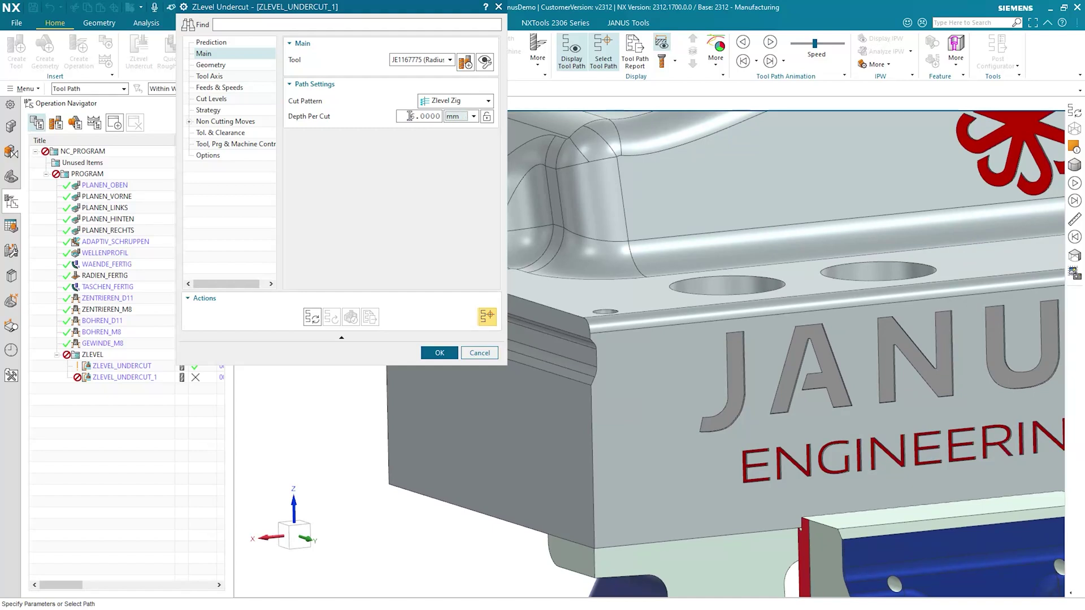
left_click(229, 65)
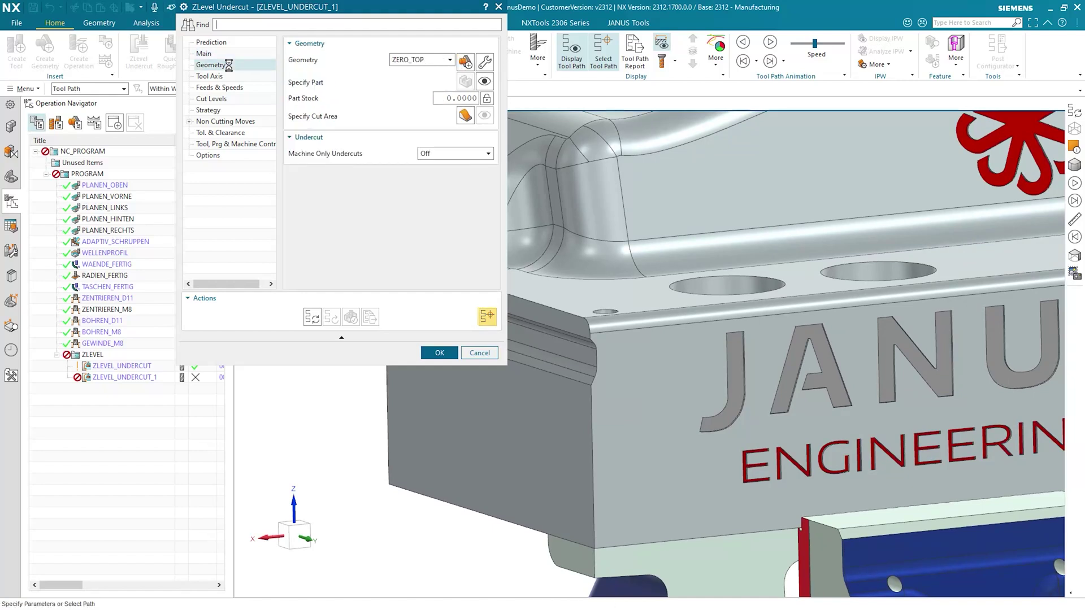
left_click(465, 116)
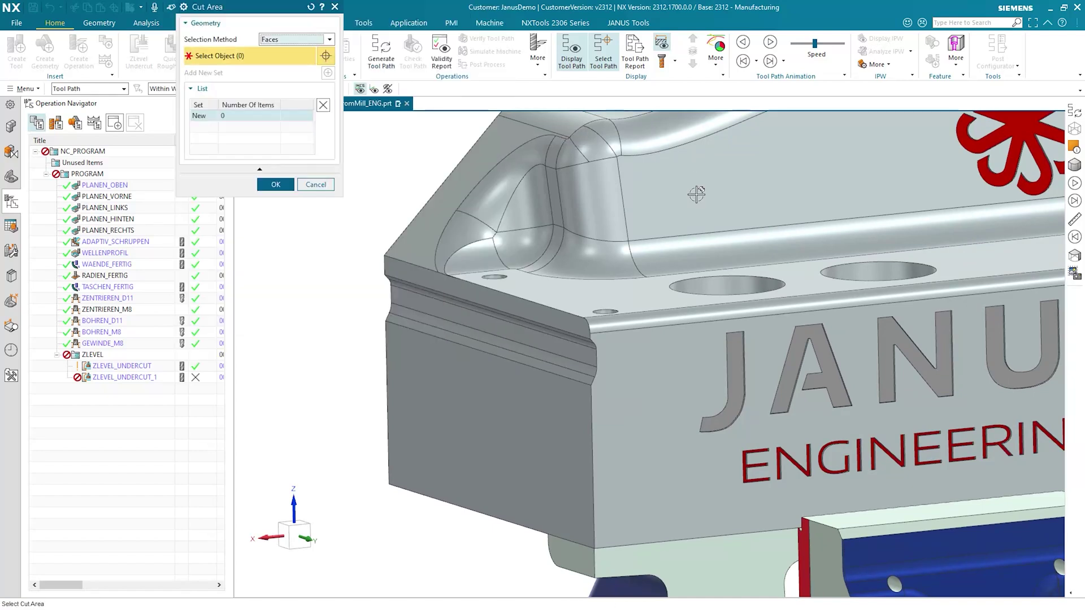
left_click(595, 317)
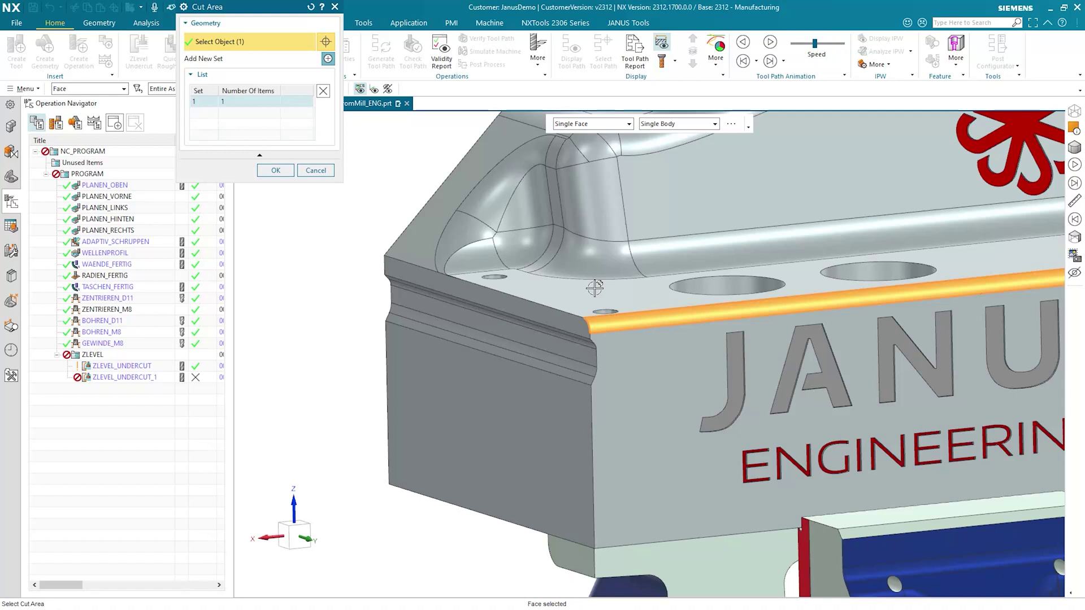
left_click(275, 171)
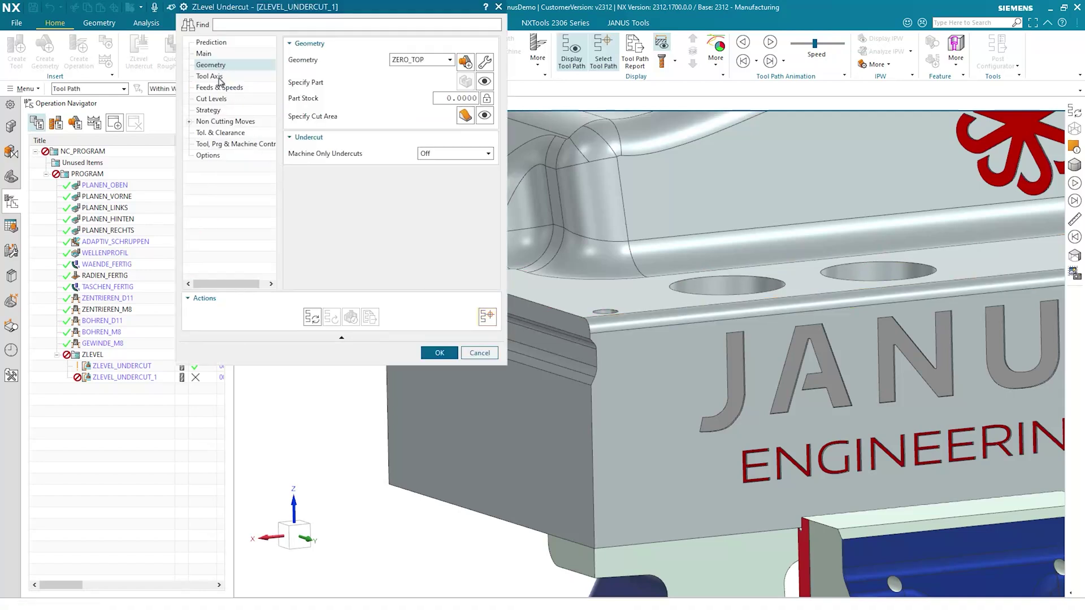
Step: Define the radius cutter operation's tool axis as an inferred vector normal to the block's flat top face and generate the tool path
left_click(220, 79)
left_click(304, 44)
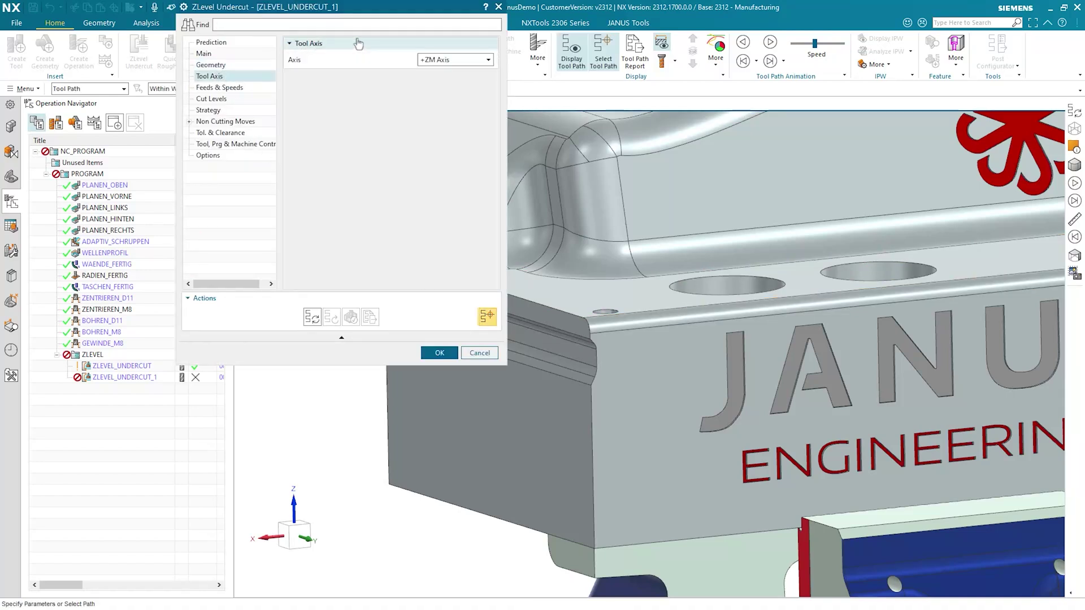
left_click(464, 60)
left_click(467, 85)
left_click(490, 76)
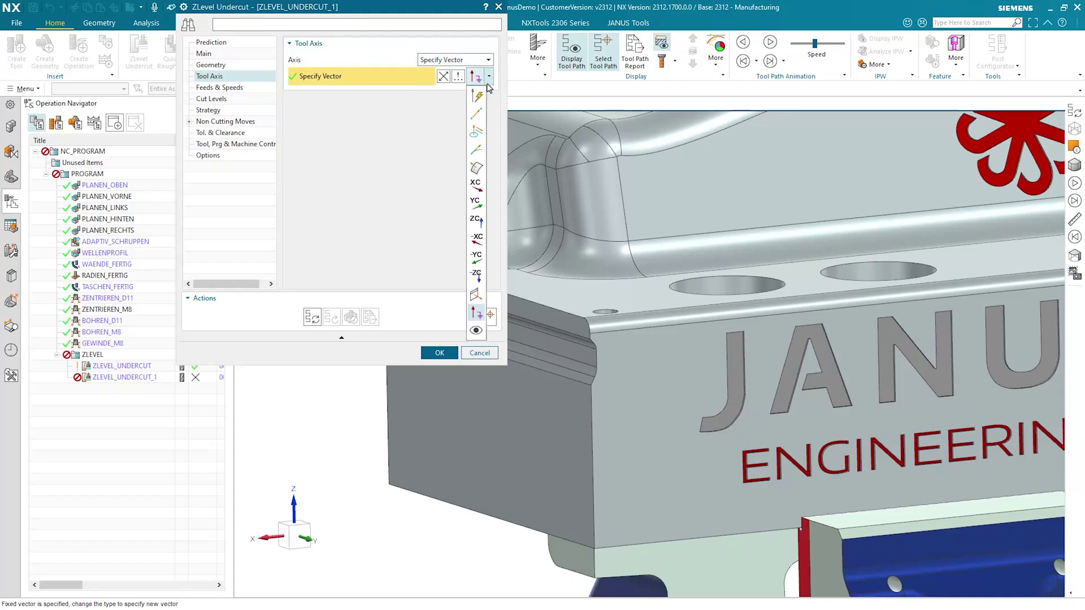
left_click(478, 96)
left_click(610, 286)
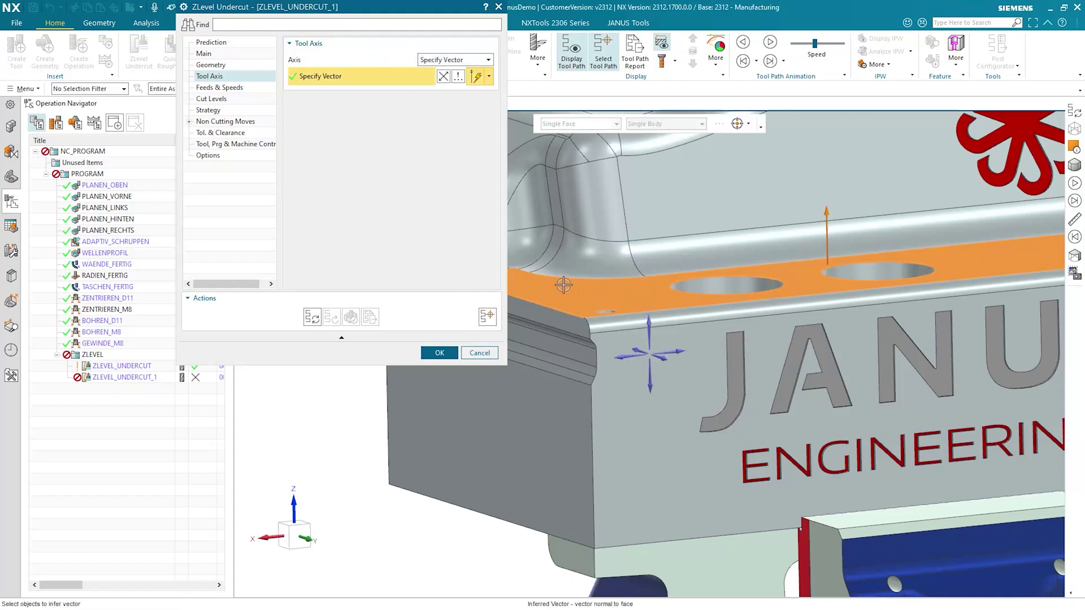
scroll(562, 283, "down", 2)
scroll(561, 236, "down", 3)
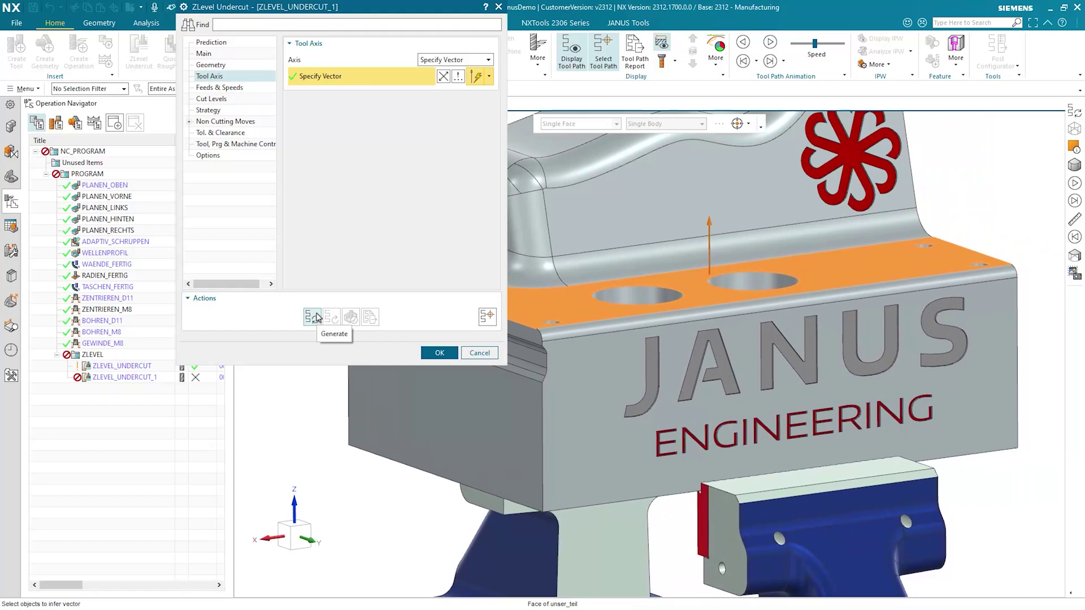
left_click(314, 318)
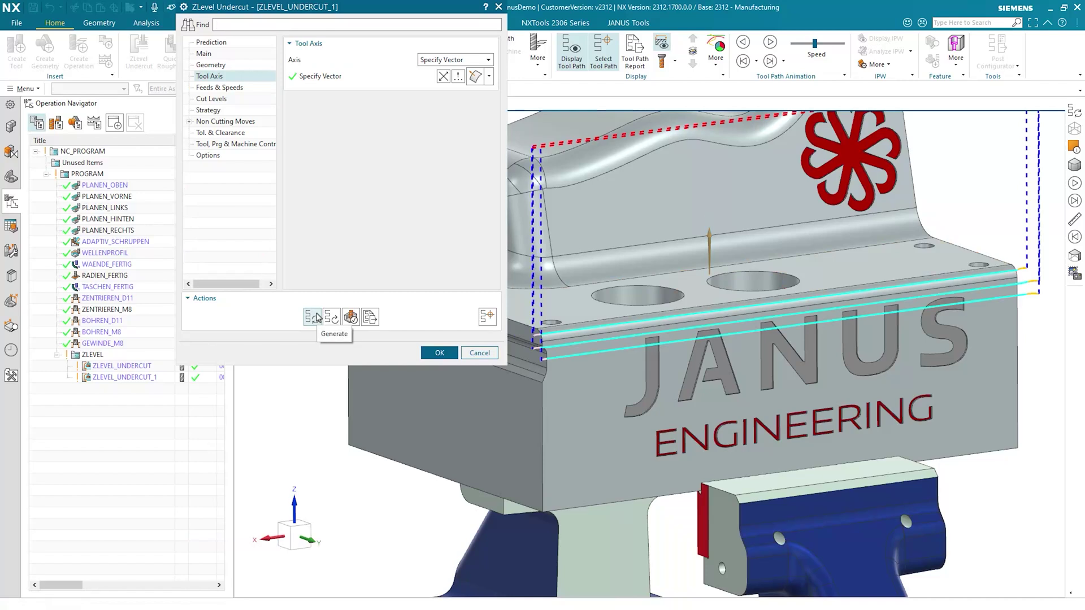
Step: Display the radius cutter on the generated passes and examine its position against the block's rounded front edge
left_click(487, 317)
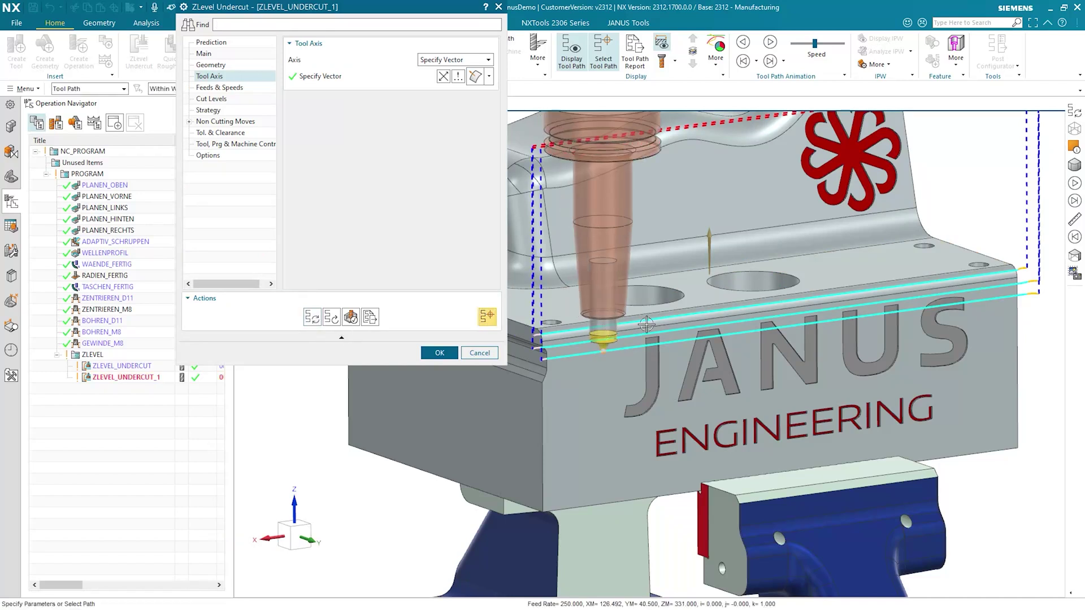
scroll(581, 364, "up", 2)
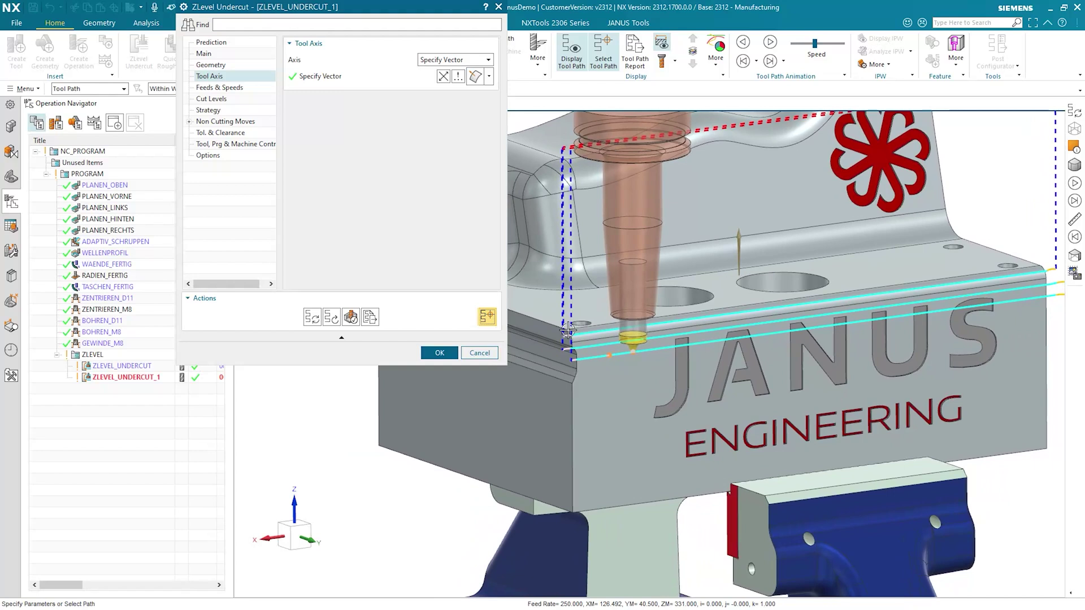
scroll(568, 334, "up", 2)
middle_click_drag(612, 334, 622, 328)
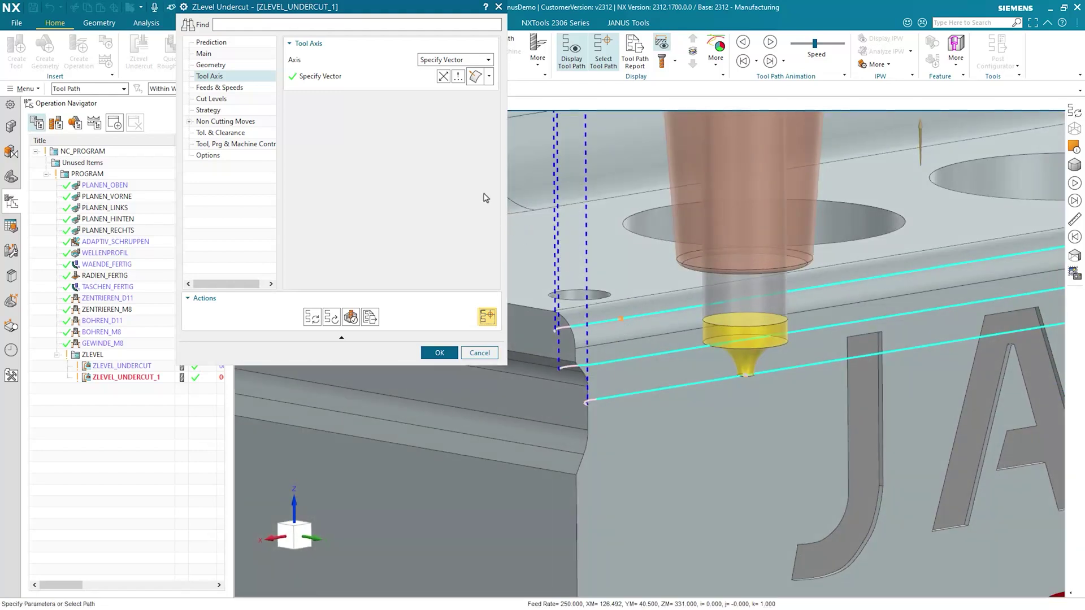
Step: Set the cut levels' range type to Single and regenerate the tool path
left_click(216, 100)
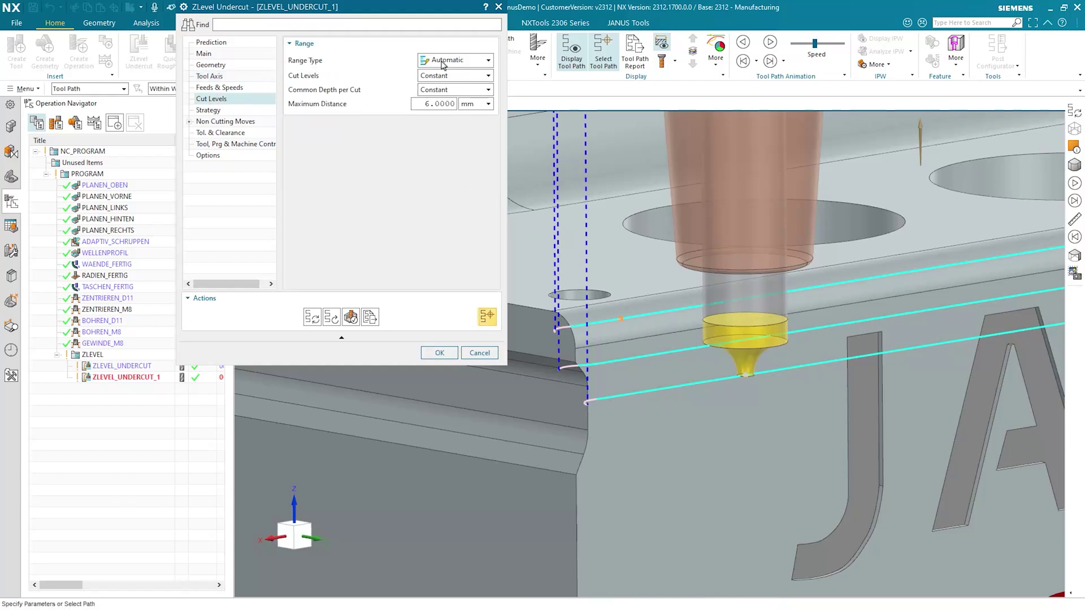
left_click(444, 63)
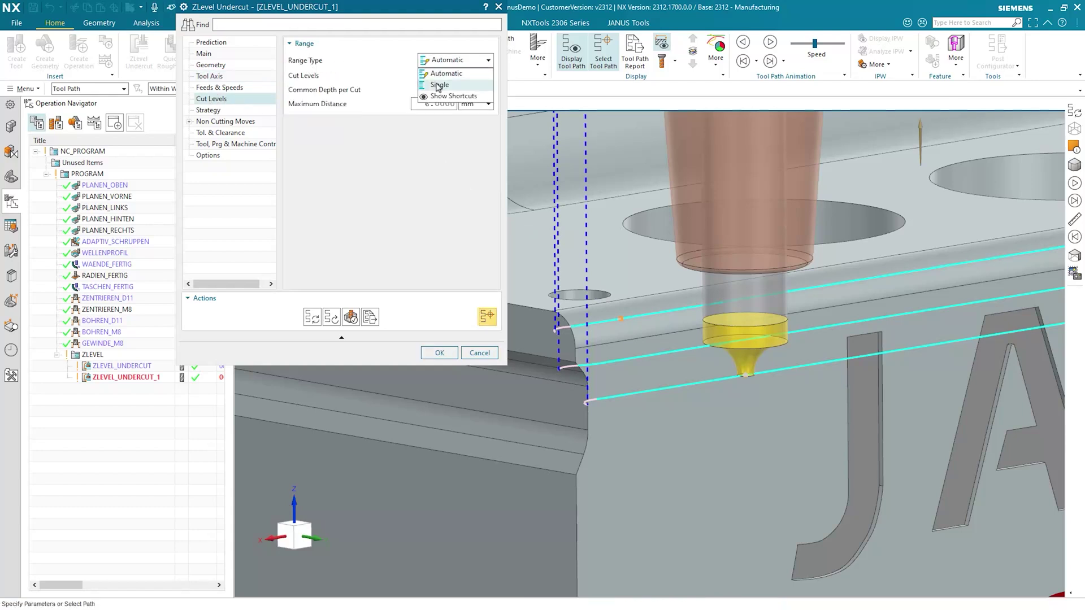
left_click(438, 85)
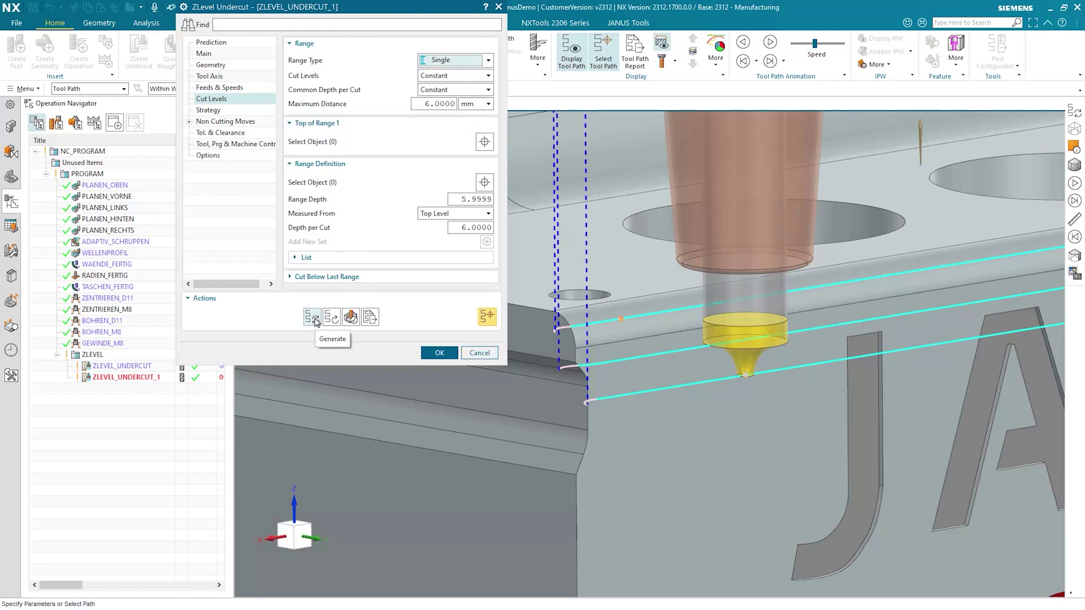
left_click(313, 318)
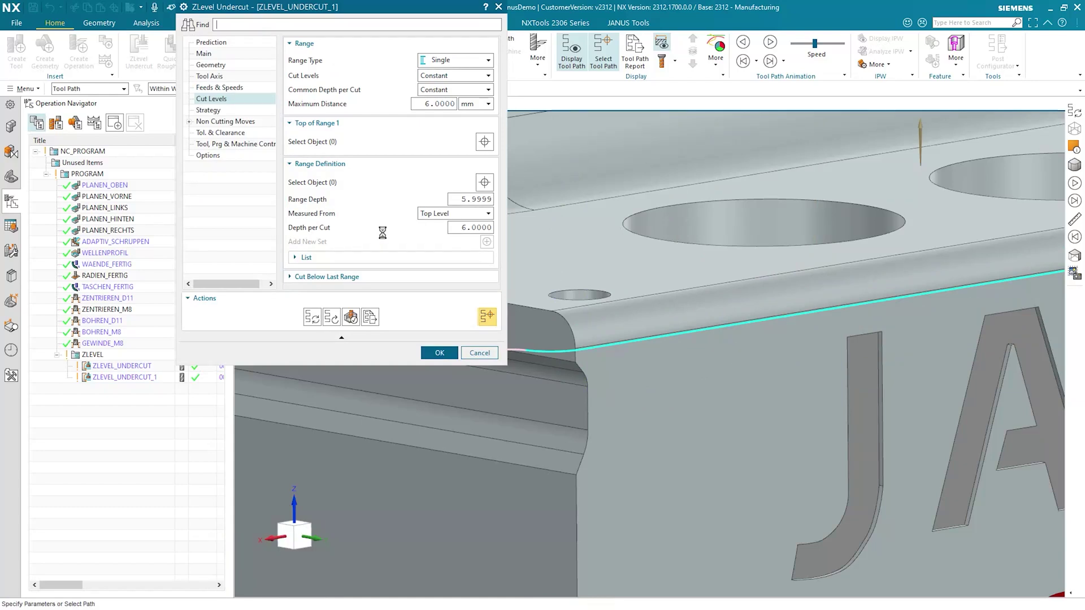
Step: Check the cutter's profile against the rounded edge on the regenerated path from several angles and accept the operation
scroll(532, 244, "down", 6)
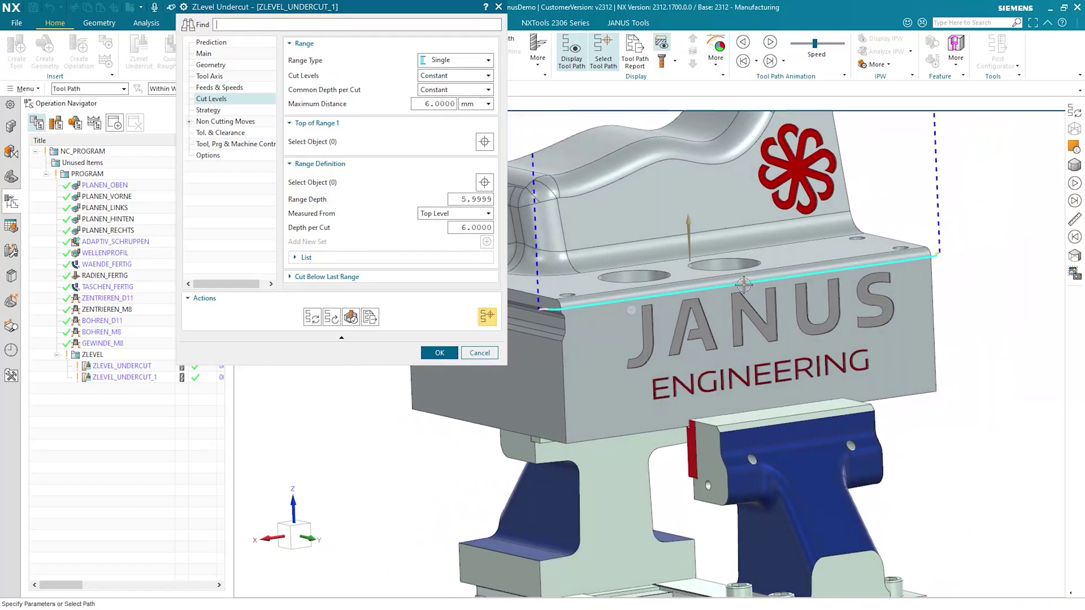
left_click(743, 284)
middle_click_drag(745, 285, 704, 278)
scroll(703, 273, "up", 8)
scroll(705, 278, "up", 4)
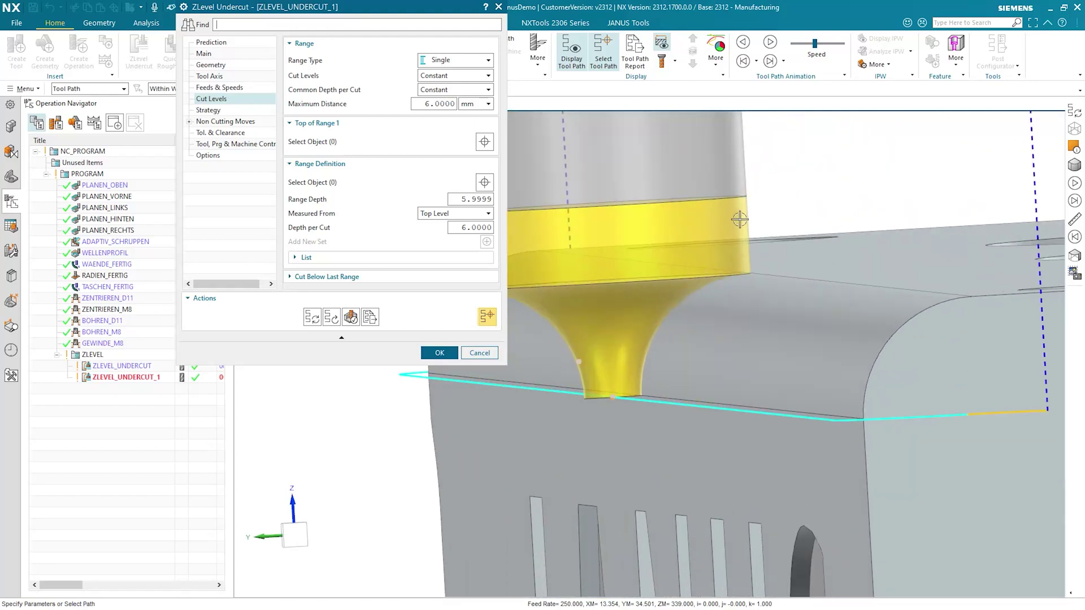
scroll(665, 296, "down", 10)
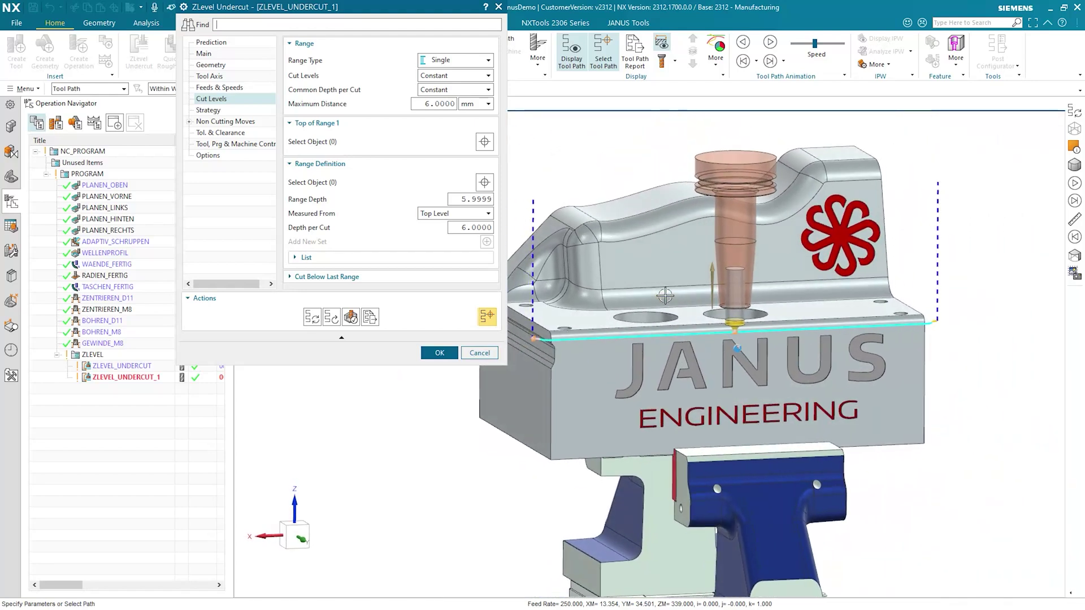
middle_click_drag(665, 295, 706, 308)
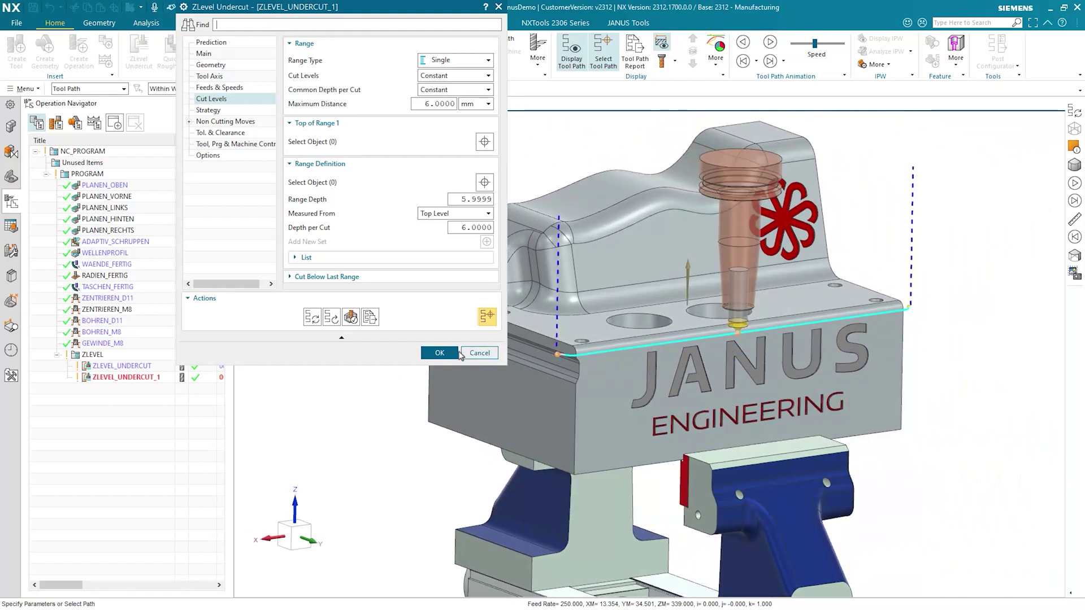
left_click(444, 355)
left_click(134, 433)
Step: Show the sim09_mill_5ax machine component in the assembly
scroll(422, 272, "down", 5)
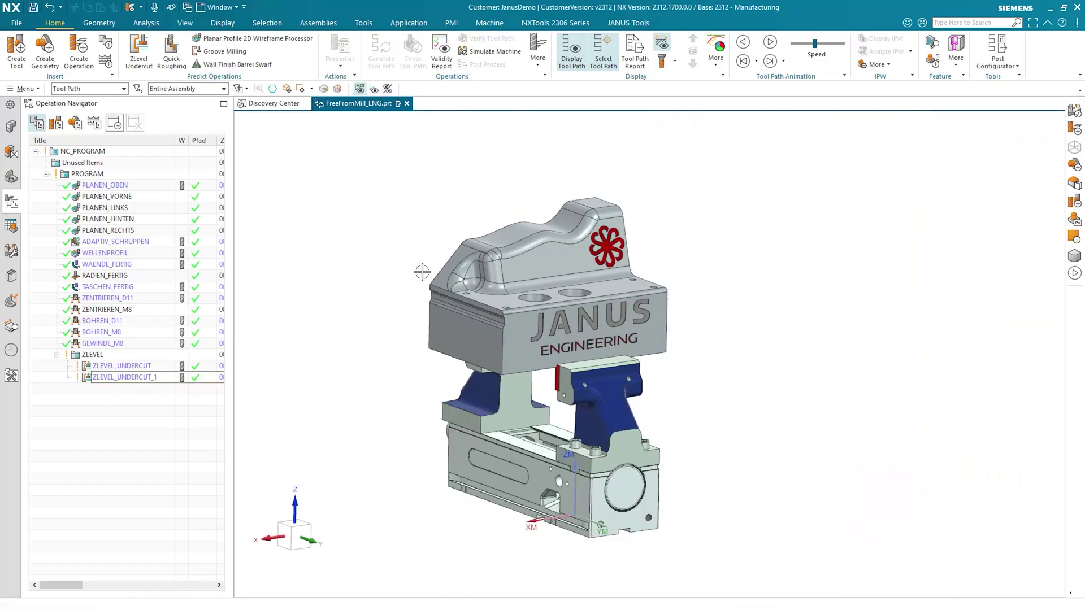
middle_click_drag(421, 271, 488, 295)
left_click(19, 128)
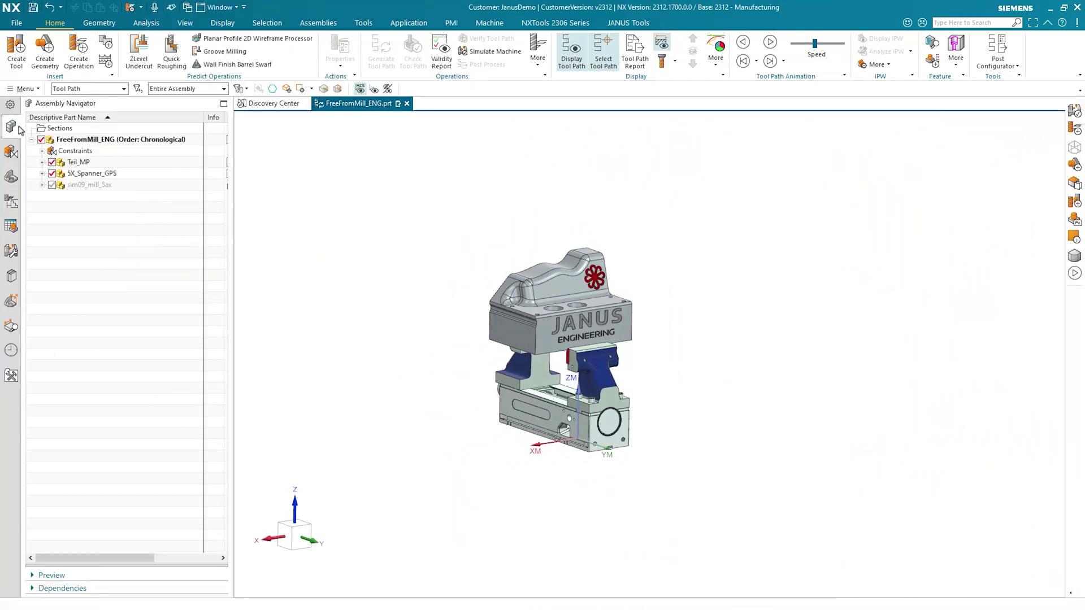
left_click(51, 186)
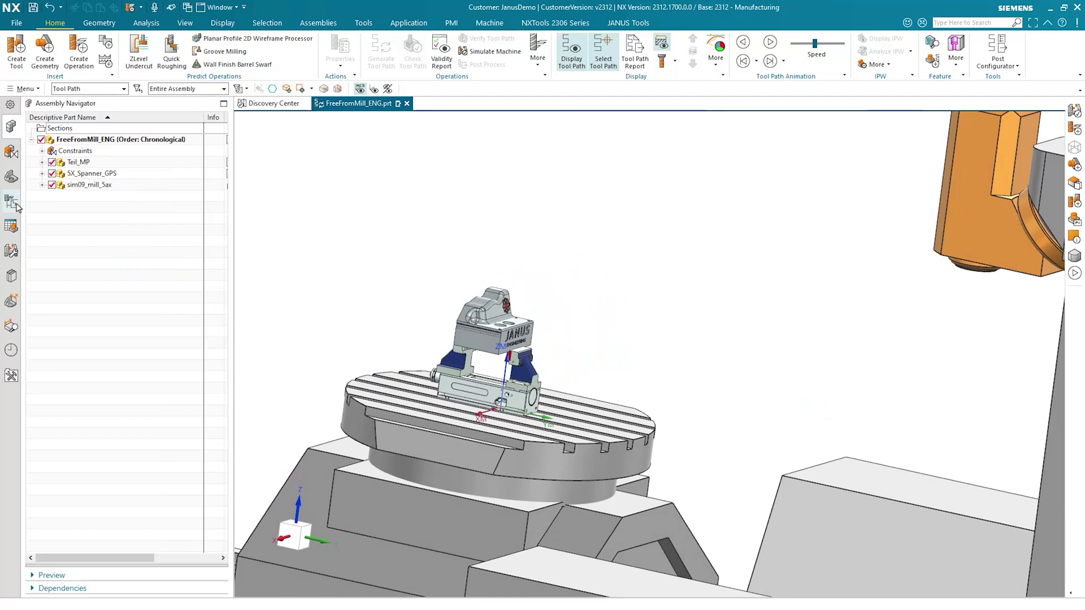
Step: Open the machine simulation for the ZLEVEL program group and look over its NC code and the machine's working area
left_click(17, 206)
left_click(109, 356)
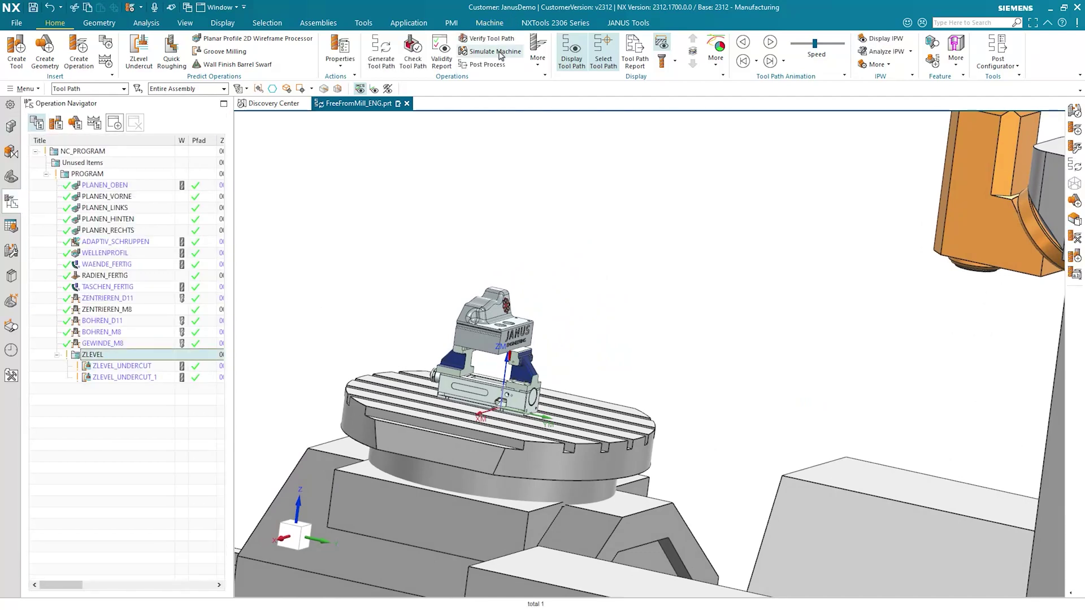
left_click(500, 55)
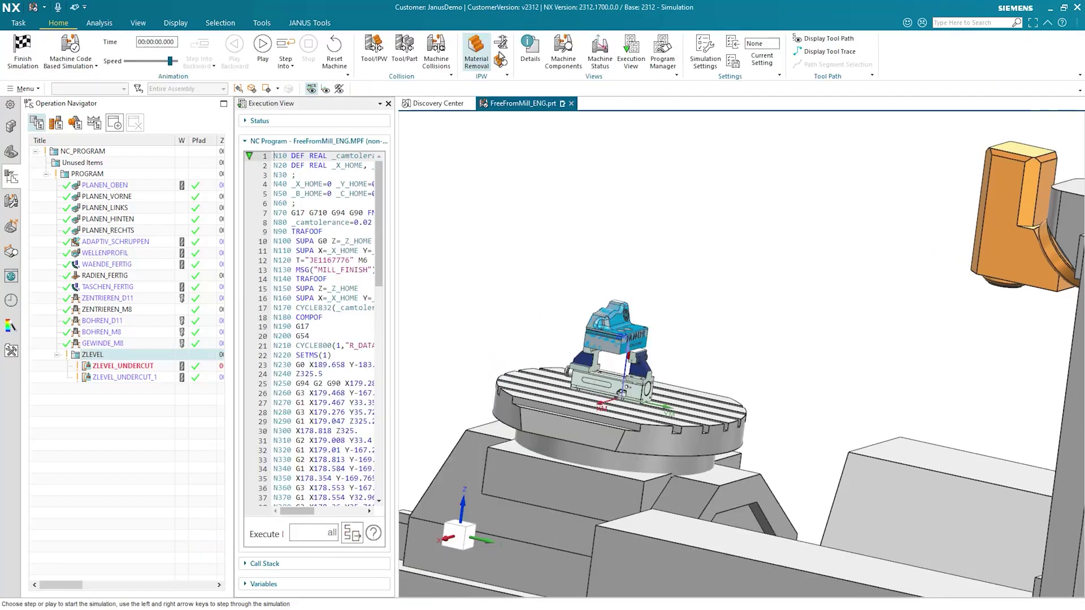
left_click_drag(339, 198, 327, 402)
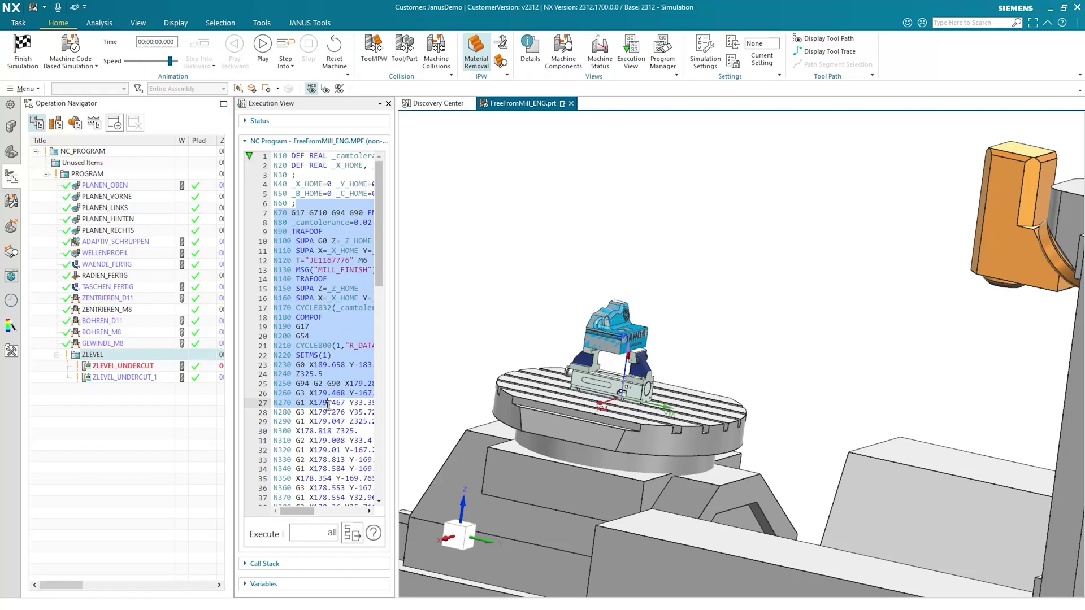
middle_click_drag(588, 265, 666, 277)
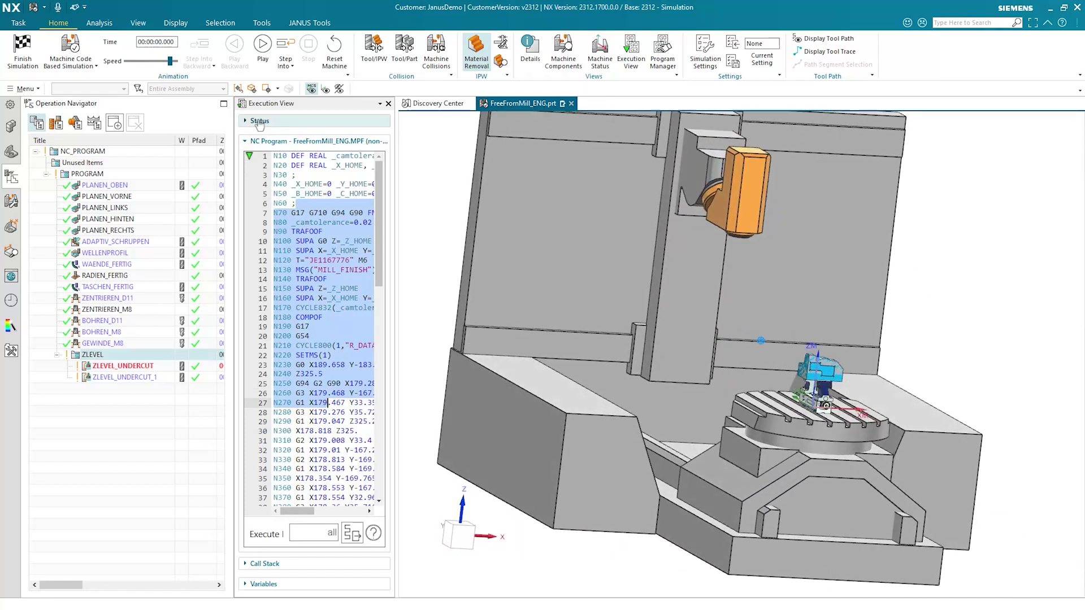
Step: Run the machine simulation, follow the form cutter up close at the block's undercut groove, and increase the playback speed
left_click(263, 47)
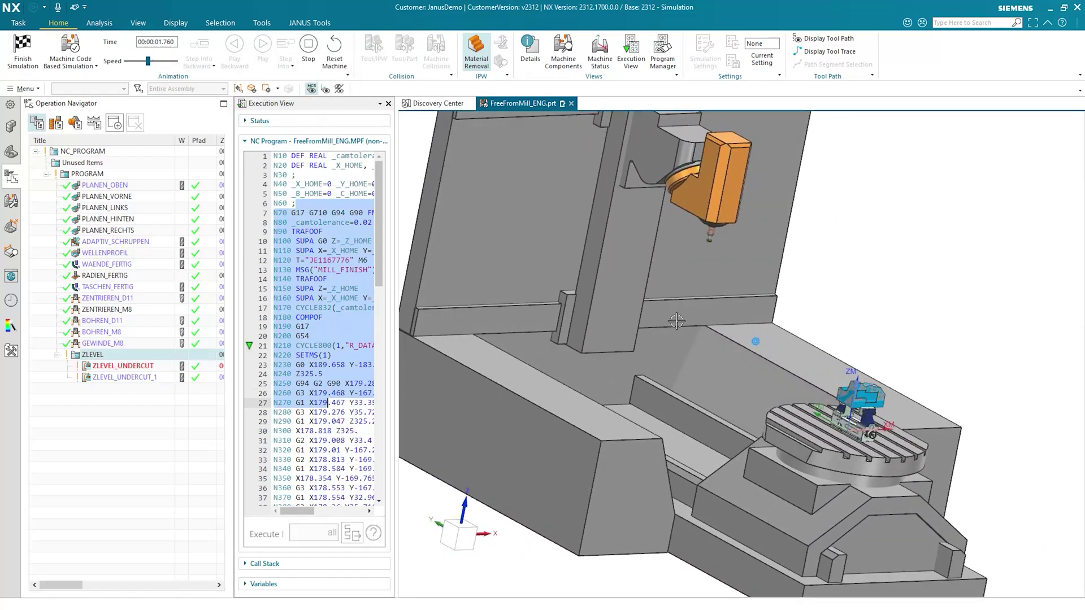
middle_click_drag(676, 320, 683, 322)
scroll(842, 311, "up", 6)
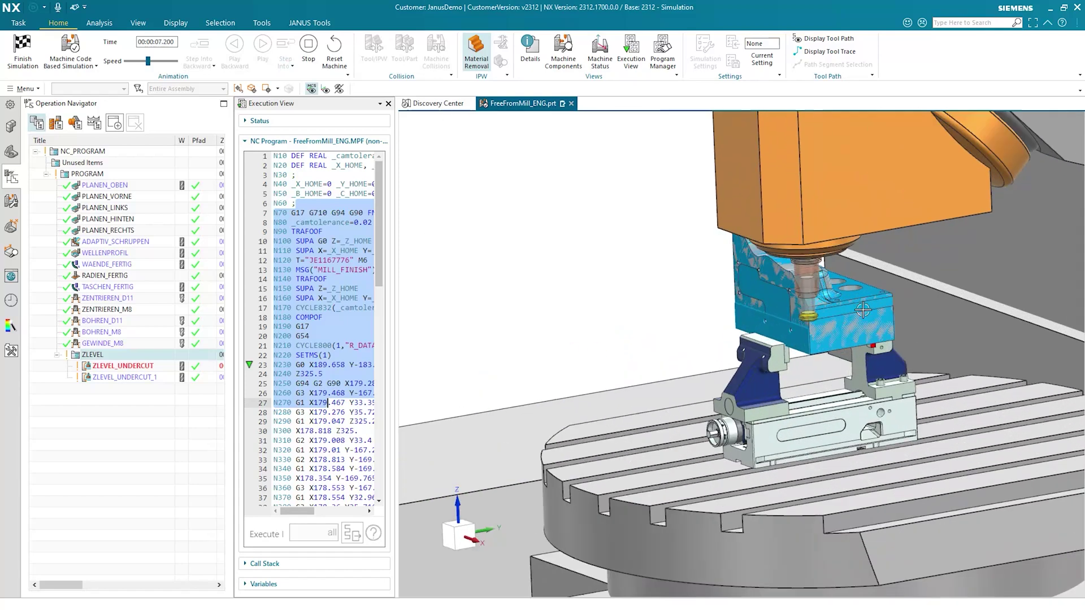
scroll(836, 285, "up", 6)
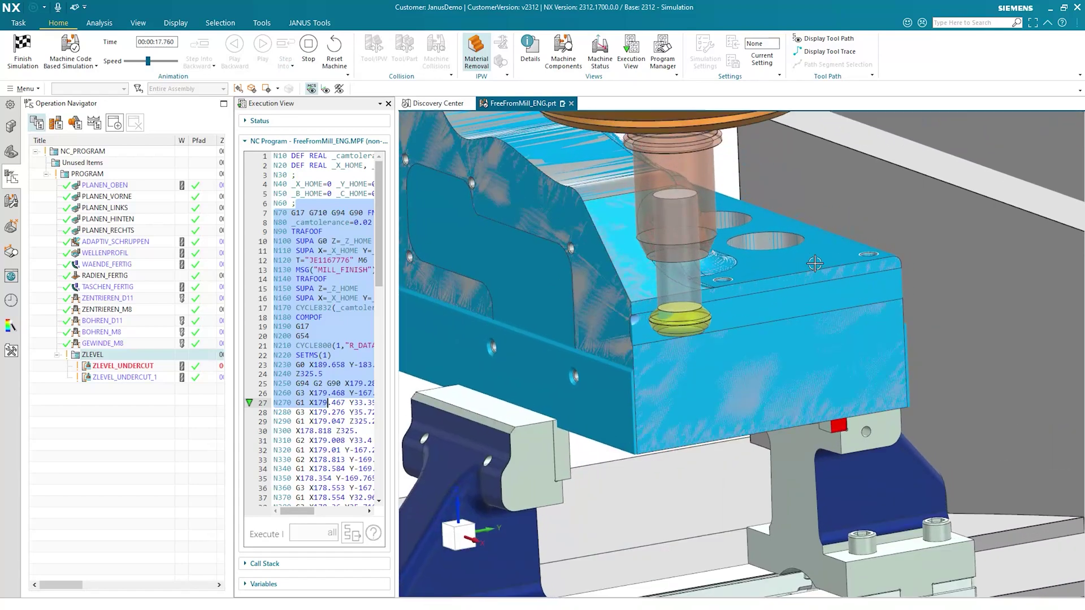
left_click_drag(148, 61, 176, 64)
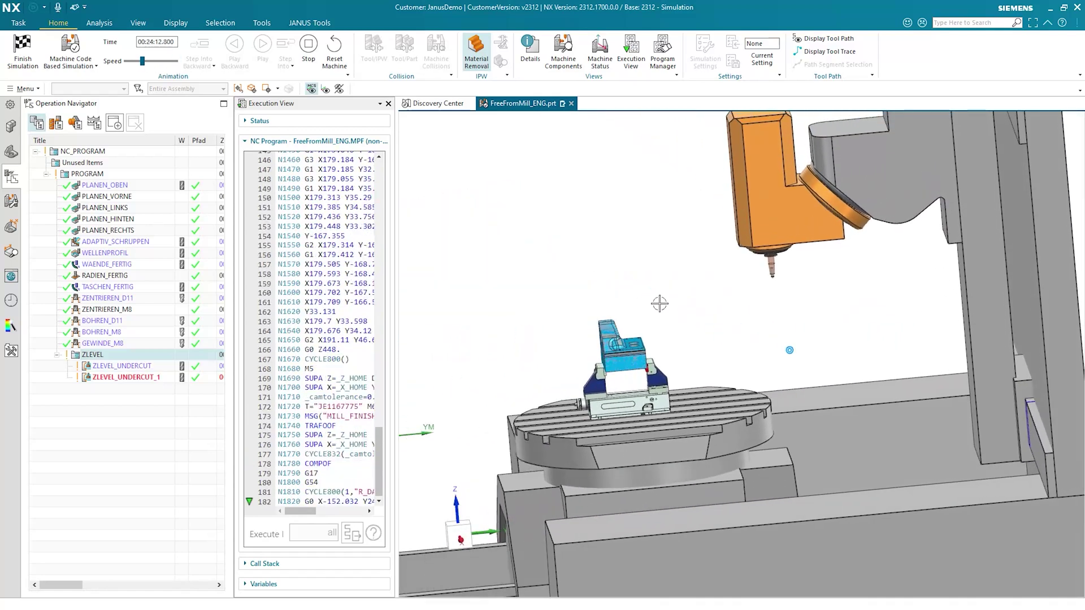
Step: Examine the radius cutter up close along the block's rounded front edge during ZLEVEL_UNDERCUT_1 and raise the simulation speed
scroll(659, 303, "up", 5)
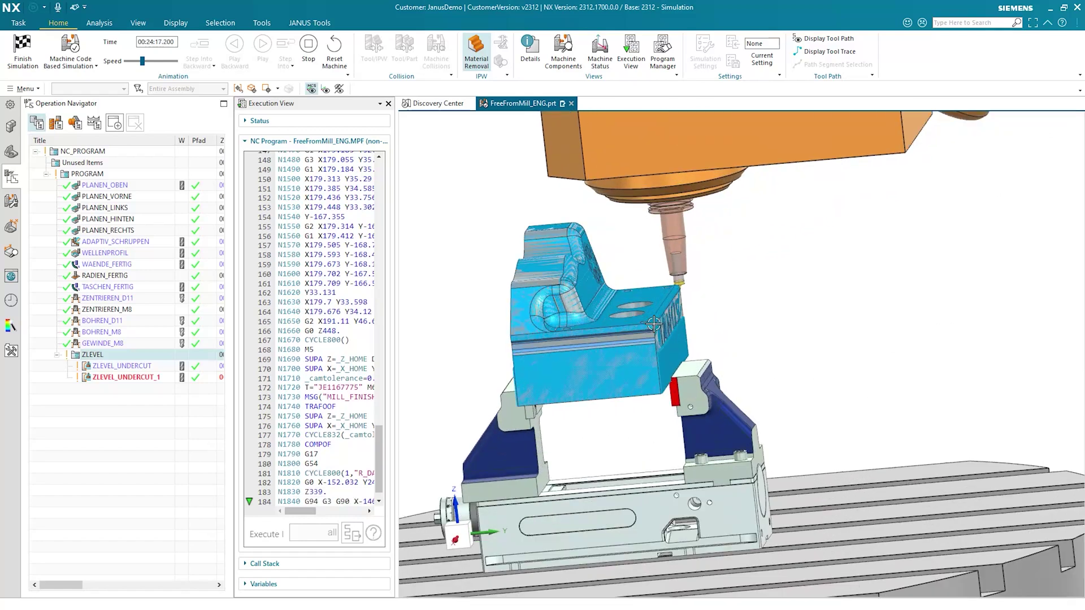
scroll(653, 324, "up", 5)
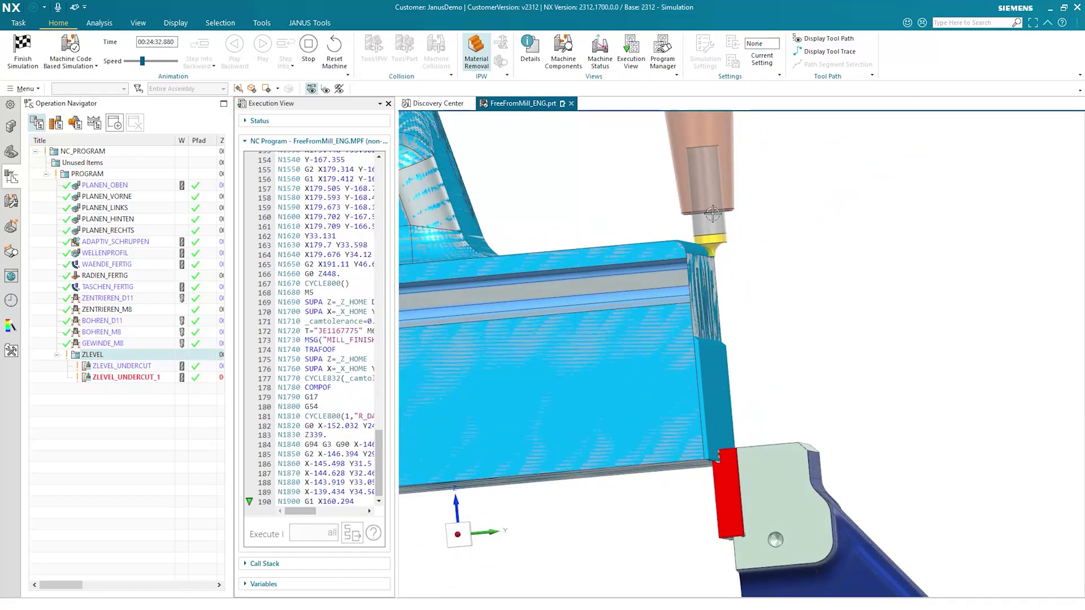
scroll(715, 221, "up", 4)
left_click_drag(143, 61, 165, 64)
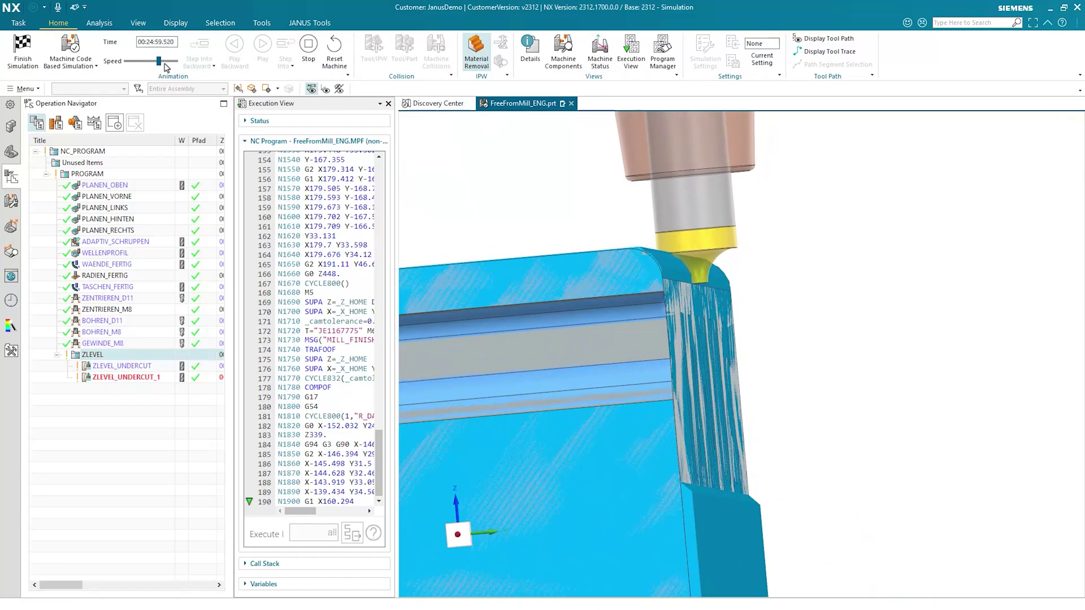